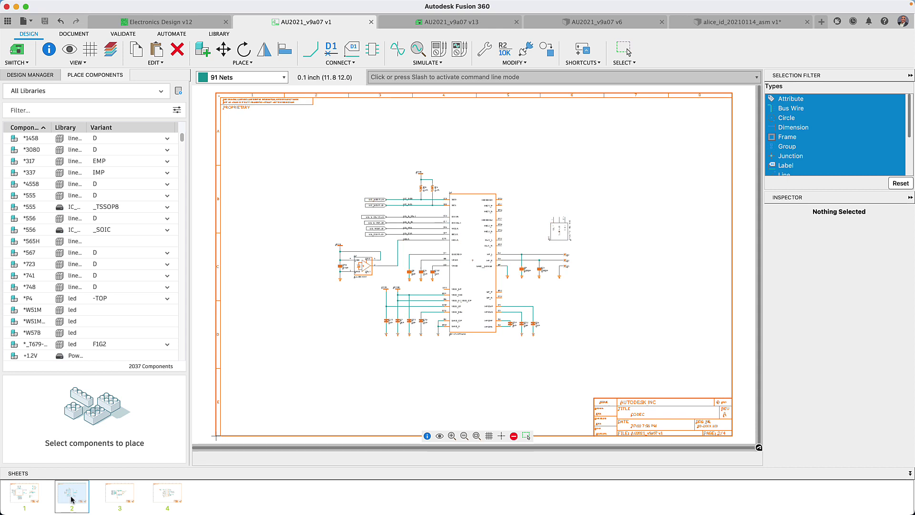
# - Show sheet 3 (Bluetooth RF), then sheet 4, the power supply schematic
pyautogui.click(114, 498)
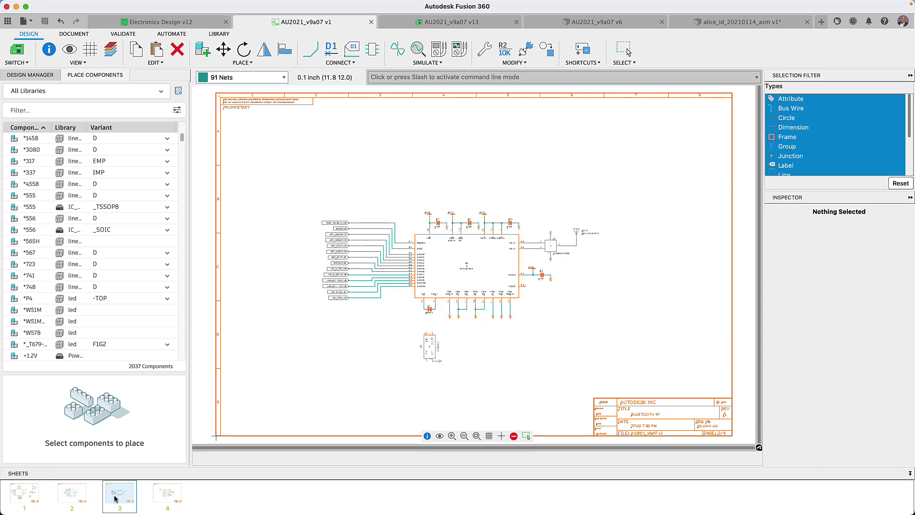
pyautogui.click(159, 498)
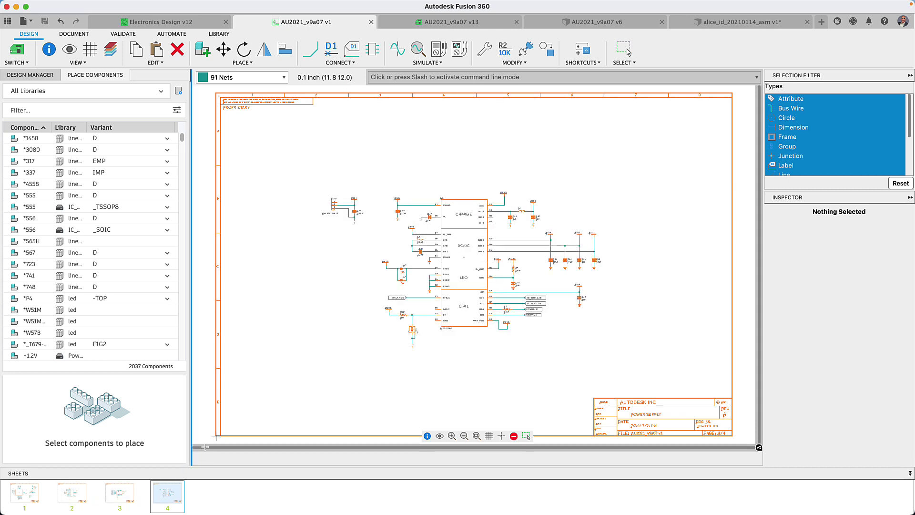
# - Open the AU2021_v9a07 v13 board layout, zoom in and out, then switch to the v6 3D PCB
pyautogui.press('g')
pyautogui.click(440, 23)
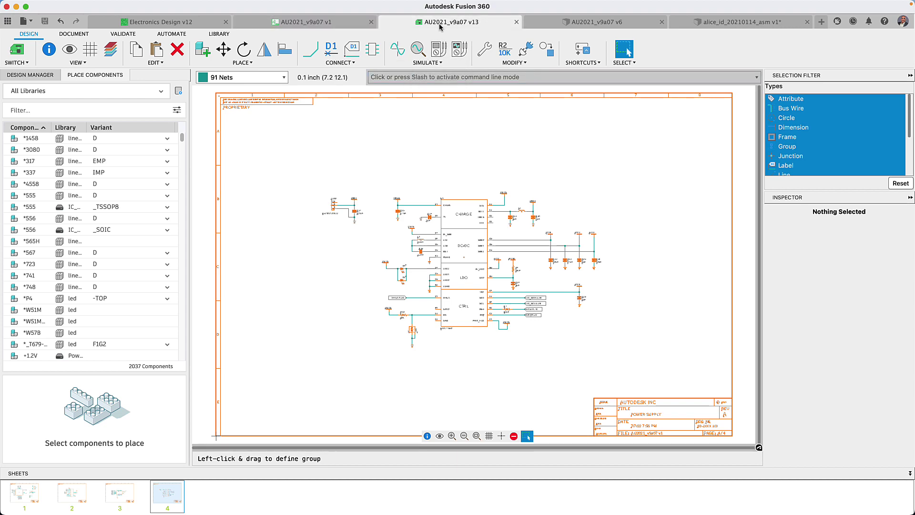
pyautogui.press('g')
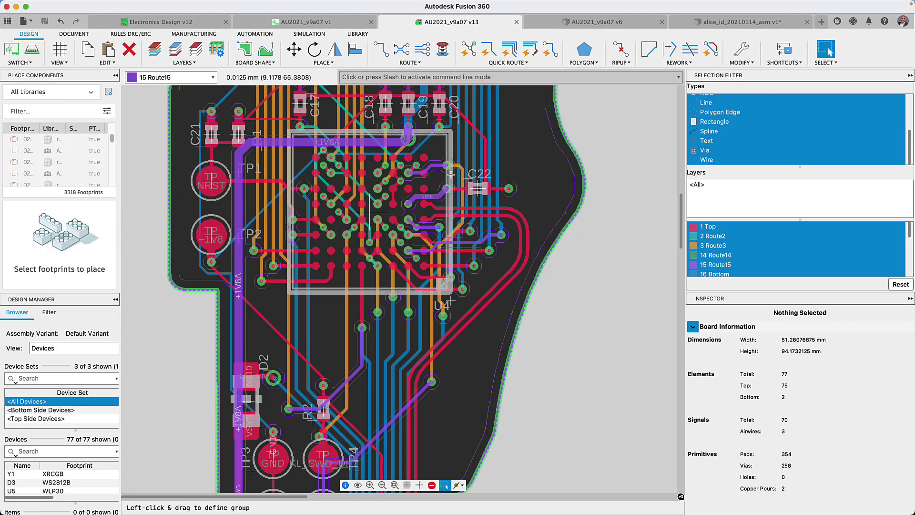
pyautogui.scroll(1, 452, 265)
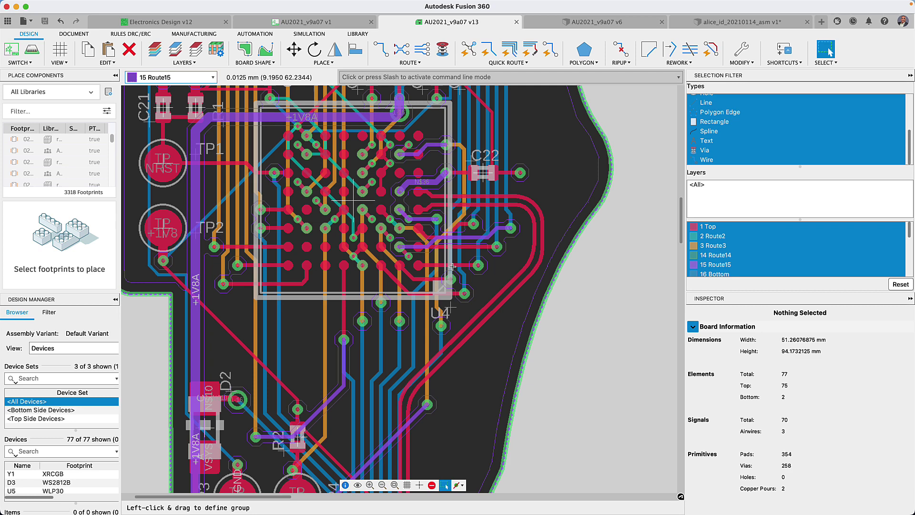
pyautogui.scroll(-3, 453, 266)
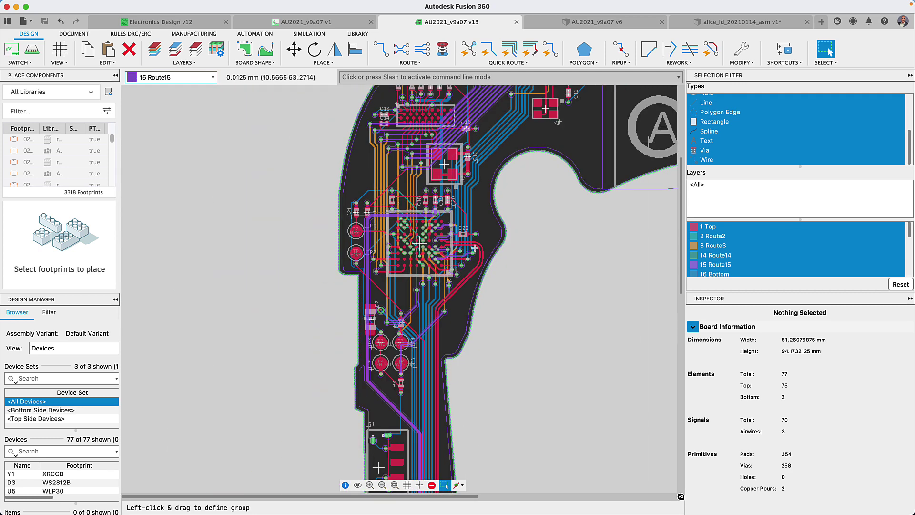
pyautogui.click(596, 26)
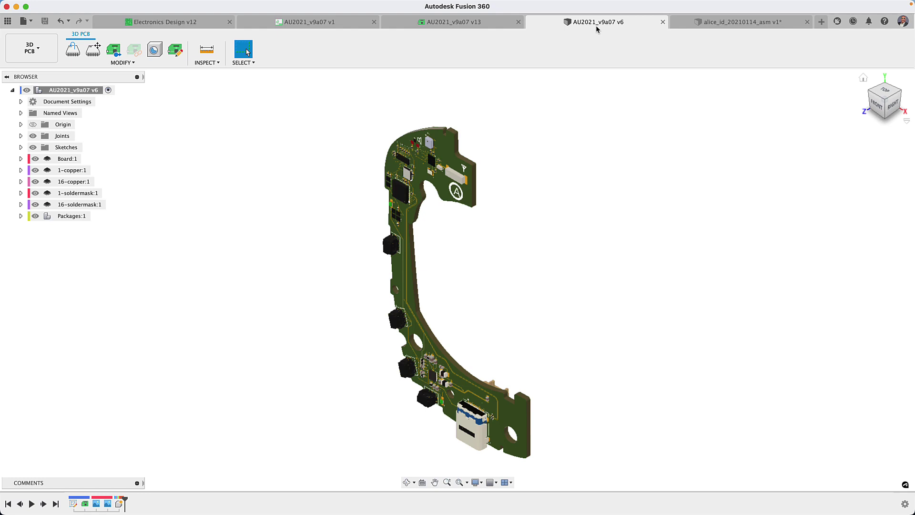
# - Show the headphone ear-cup assembly at the Pre1 named view, then return to the v1 schematic
pyautogui.click(707, 24)
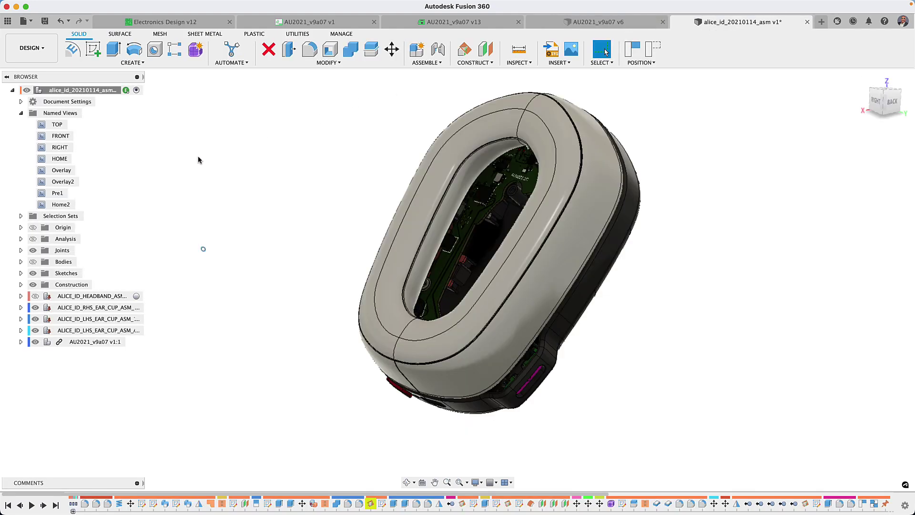
pyautogui.click(63, 195)
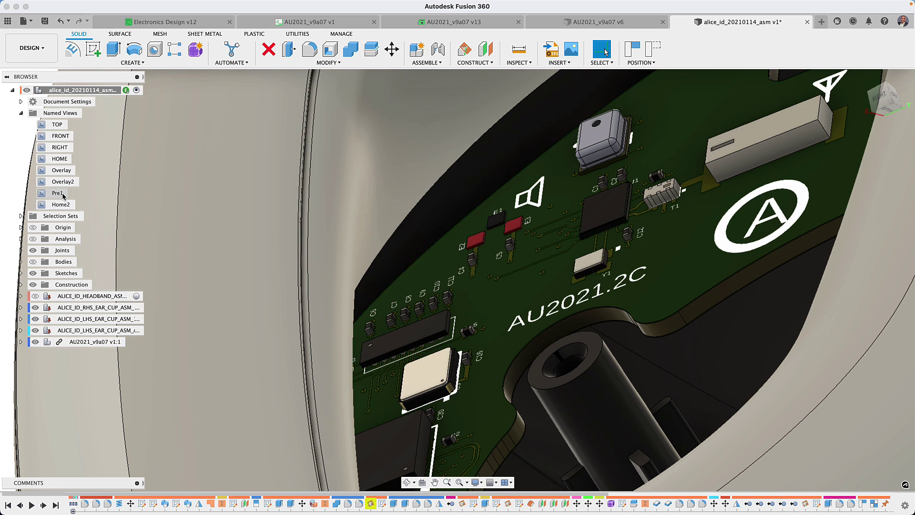
pyautogui.click(270, 22)
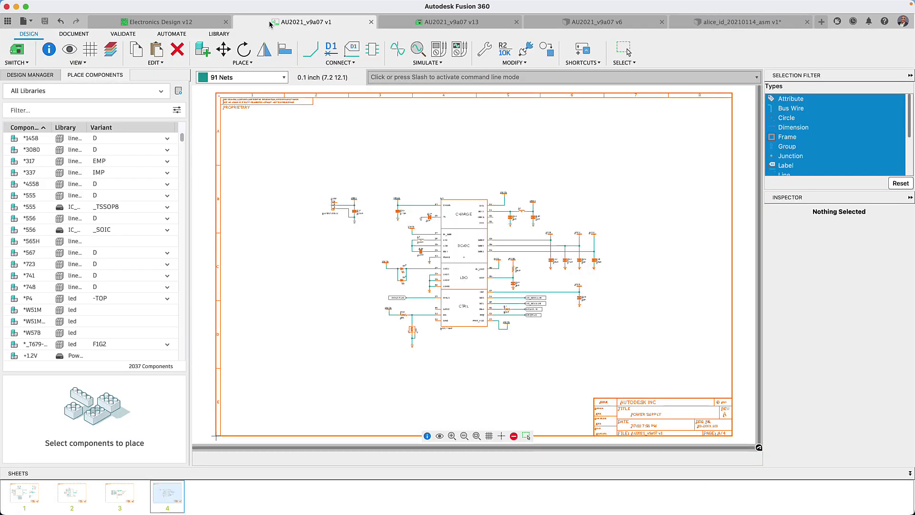
# - On sheet 1, create a 'Run BOM.ulp' custom shortcut bound to command+b
pyautogui.click(624, 49)
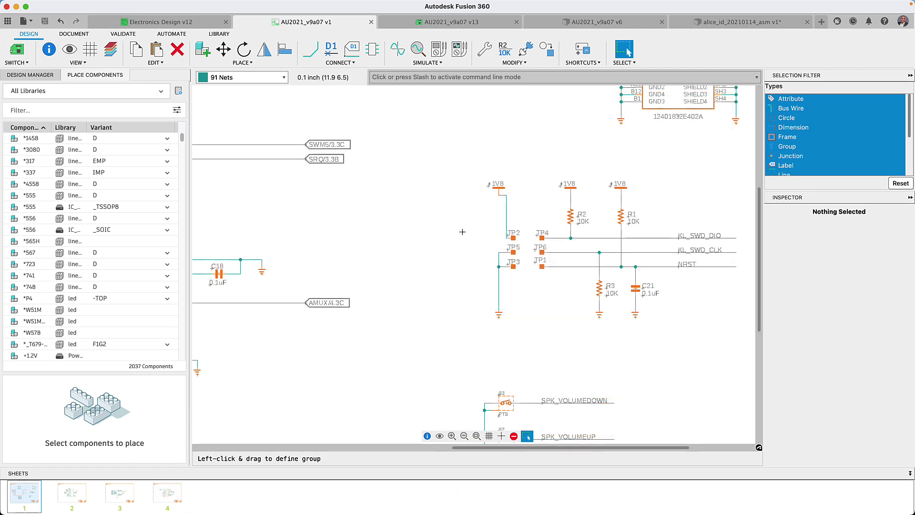
pyautogui.click(586, 59)
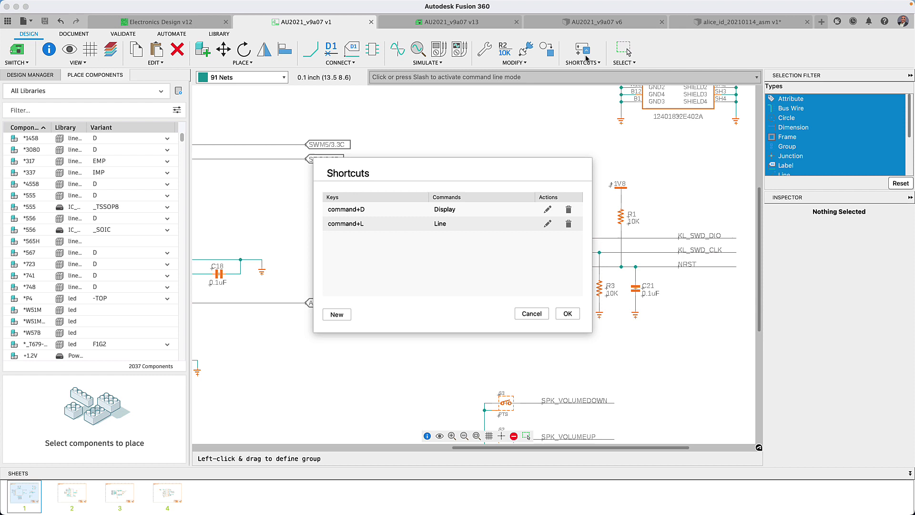
pyautogui.click(345, 315)
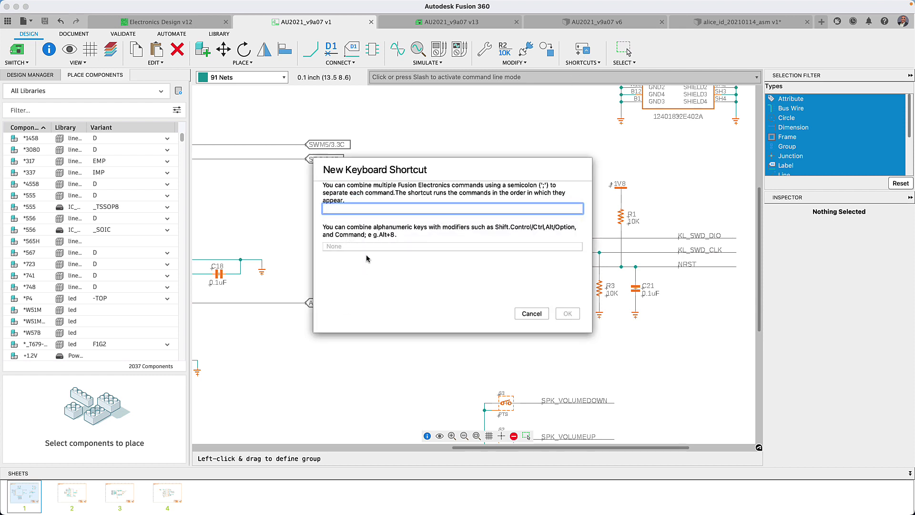
pyautogui.write('Run BOM.ulp')
pyautogui.click(369, 248)
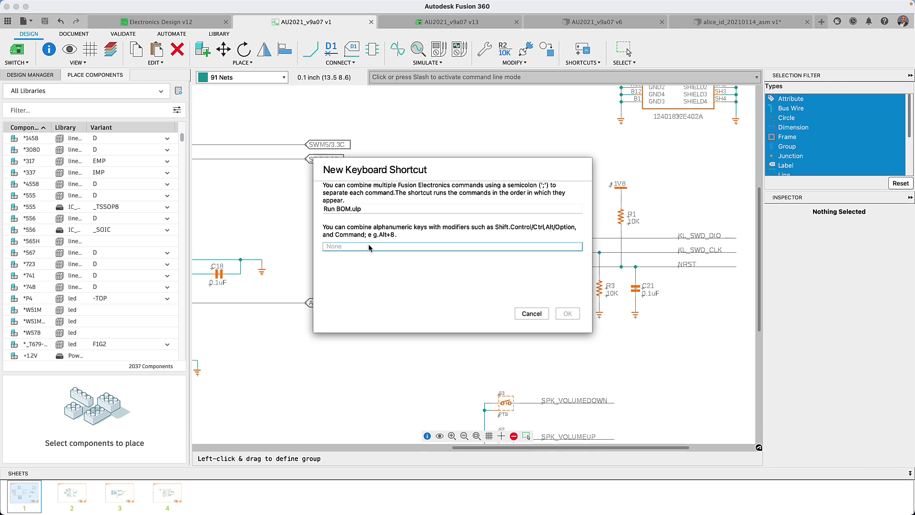
pyautogui.press('super+b')
pyautogui.click(560, 315)
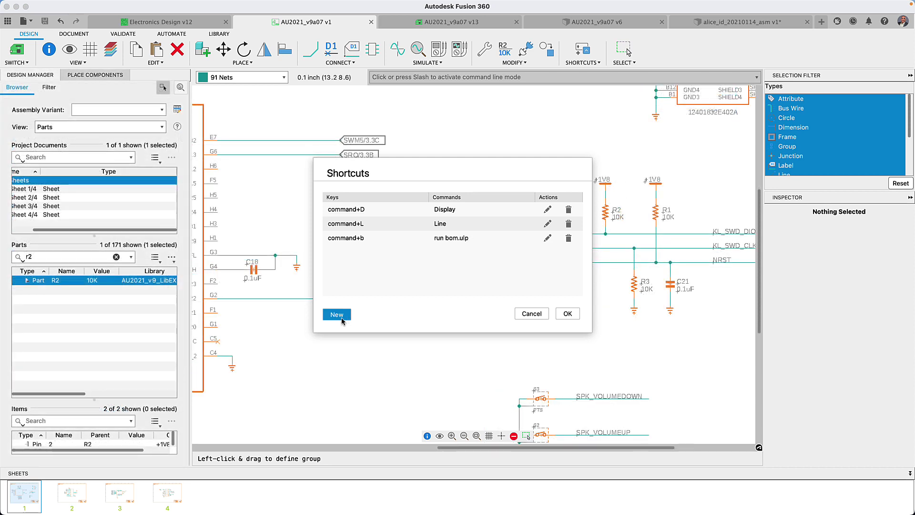
# - Add a 'run statistic-sch' shortcut on command+p, close the list, and run the BOM with command+b
pyautogui.click(341, 319)
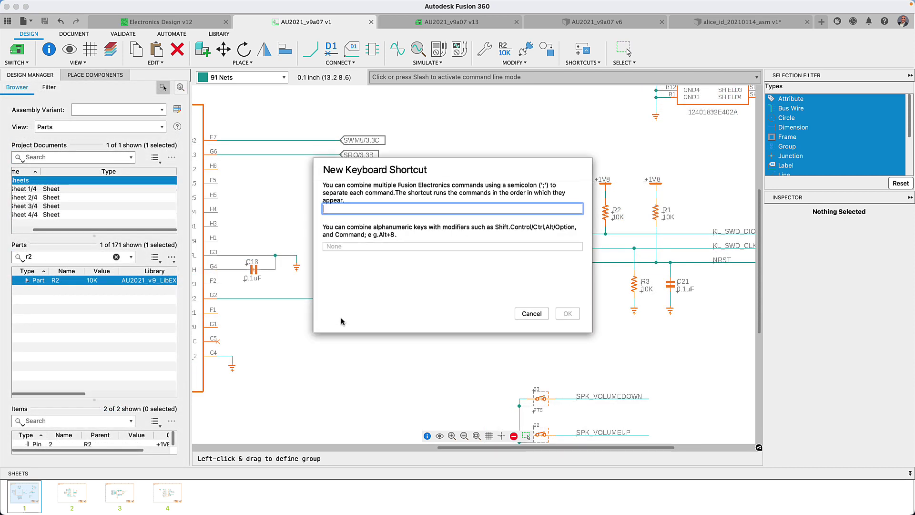
pyautogui.write('run statistic-sch')
pyautogui.press('Tab')
pyautogui.press('super+p')
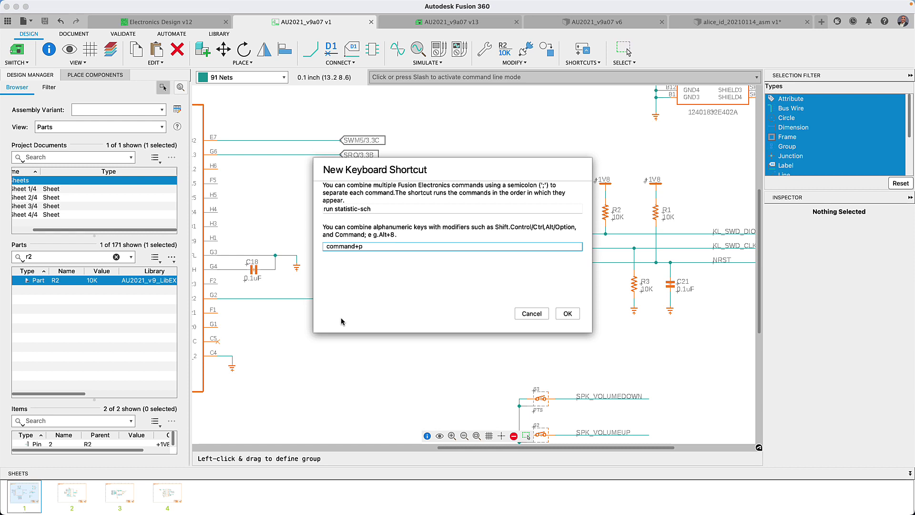
pyautogui.click(568, 314)
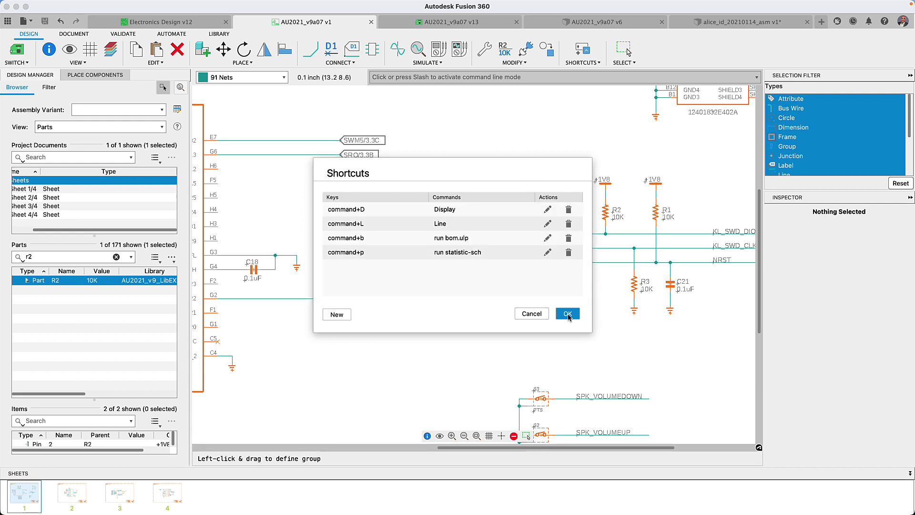
pyautogui.click(568, 314)
pyautogui.press('super+b')
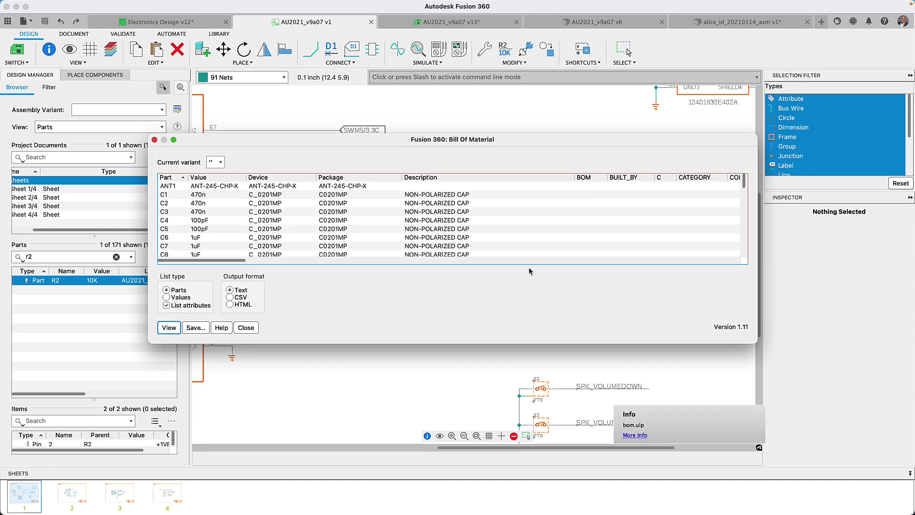
# - List the BOM by Values and close it, then view the Statistic LAYER, CLASS and Device tabs
pyautogui.click(190, 298)
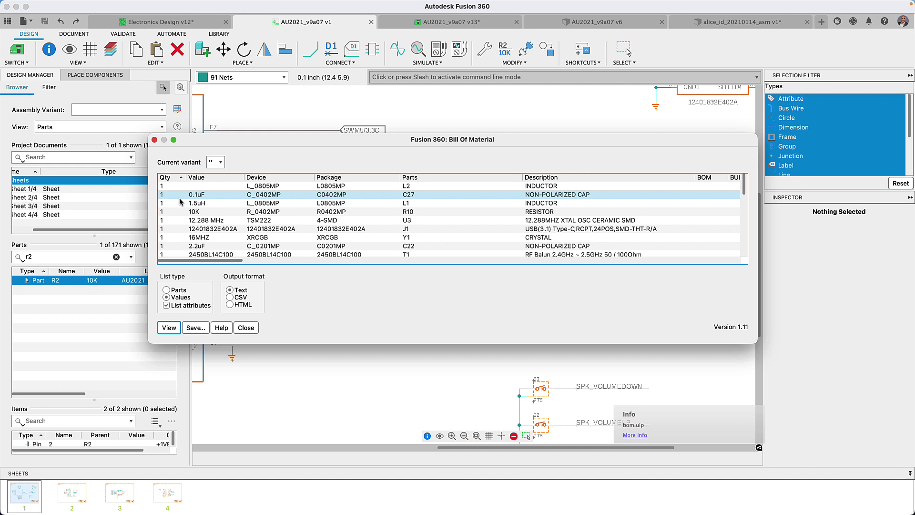
pyautogui.click(154, 140)
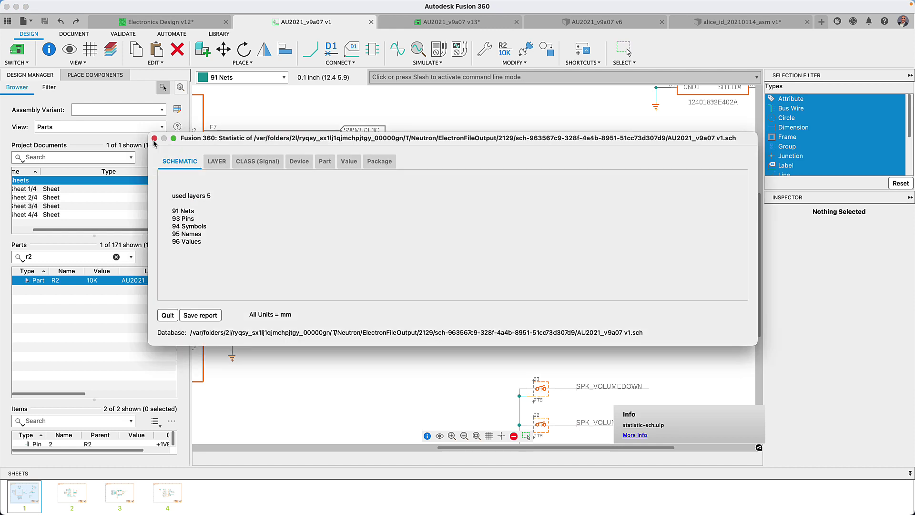
pyautogui.click(217, 162)
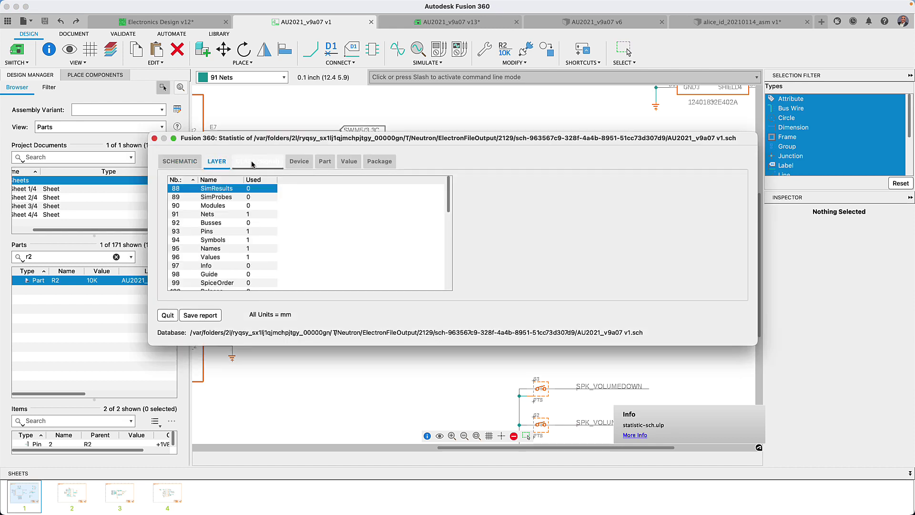
pyautogui.click(253, 163)
pyautogui.click(297, 164)
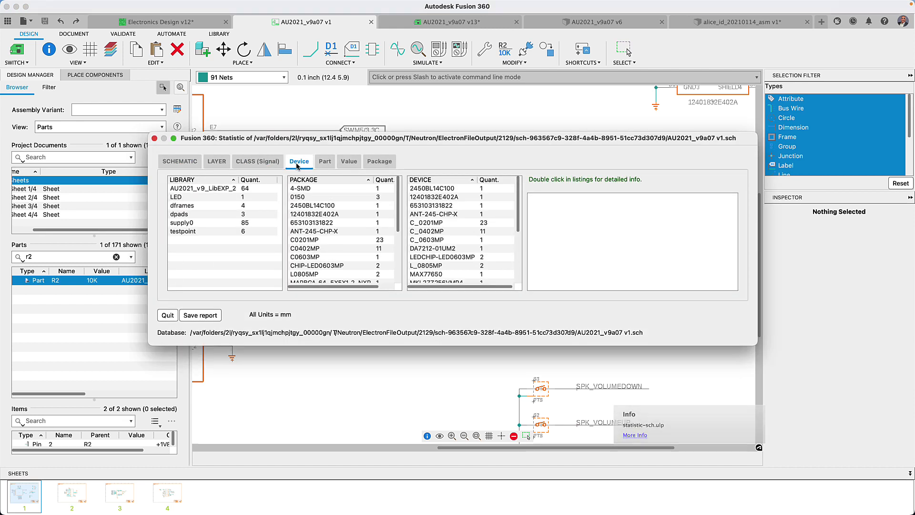
# - Close the statistics, group-select most of the schematic, then switch to the v13 board layout and pick Group
pyautogui.click(154, 138)
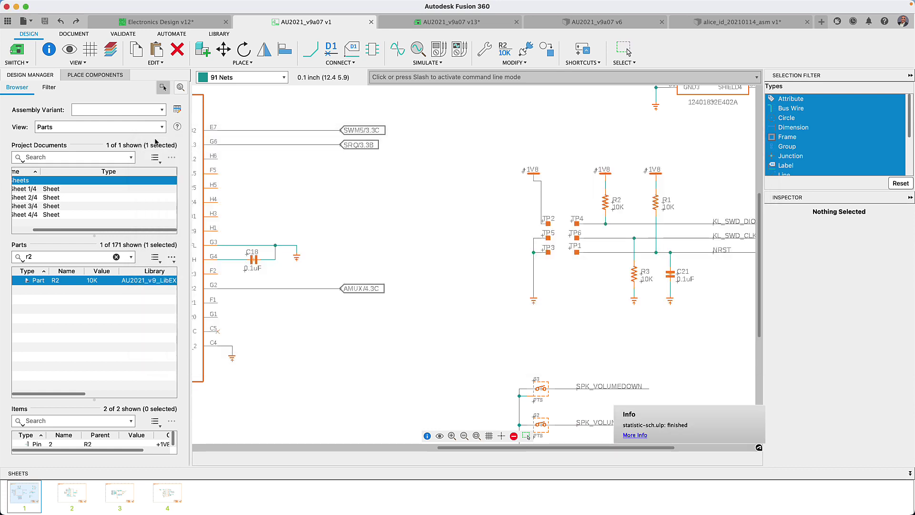
pyautogui.press('g')
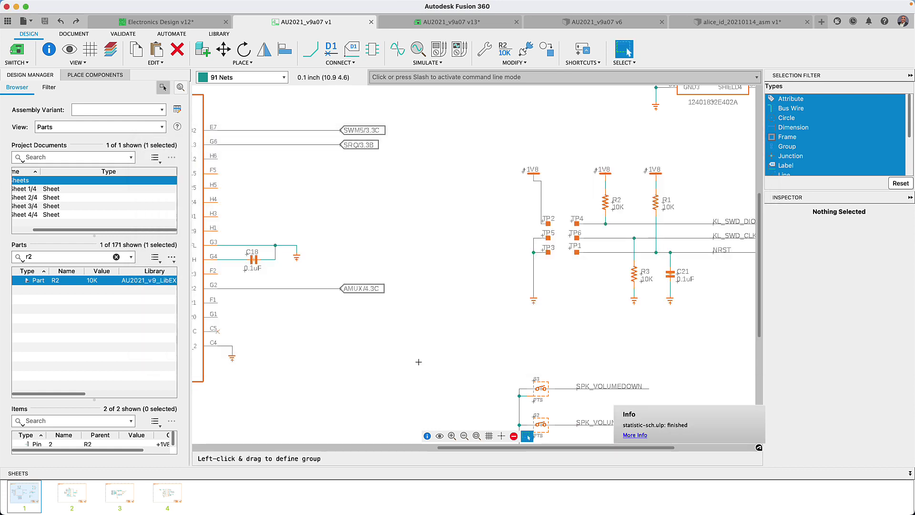
pyautogui.click(476, 436)
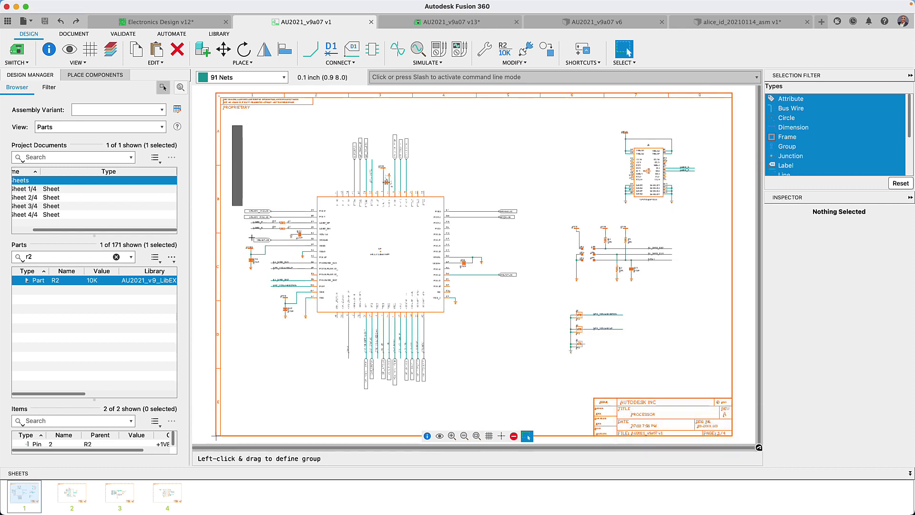
pyautogui.moveTo(251, 237); pyautogui.dragTo(727, 398)
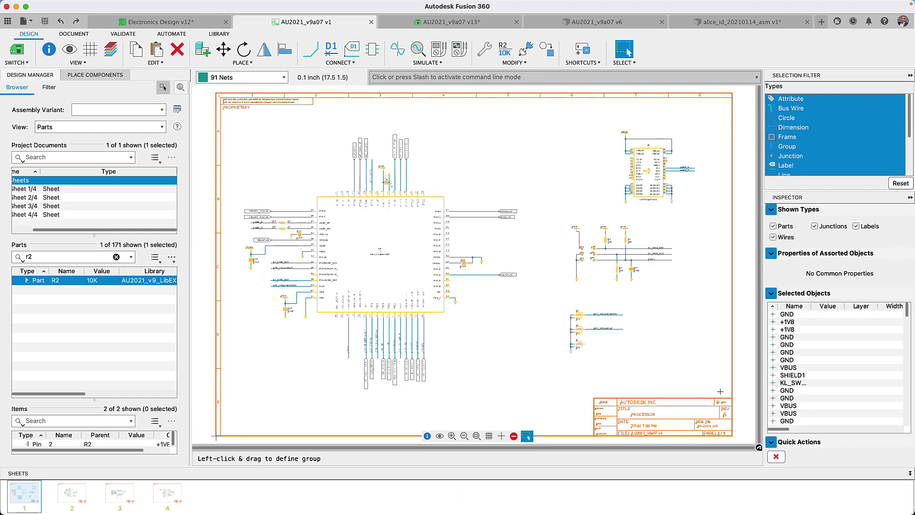
pyautogui.click(449, 22)
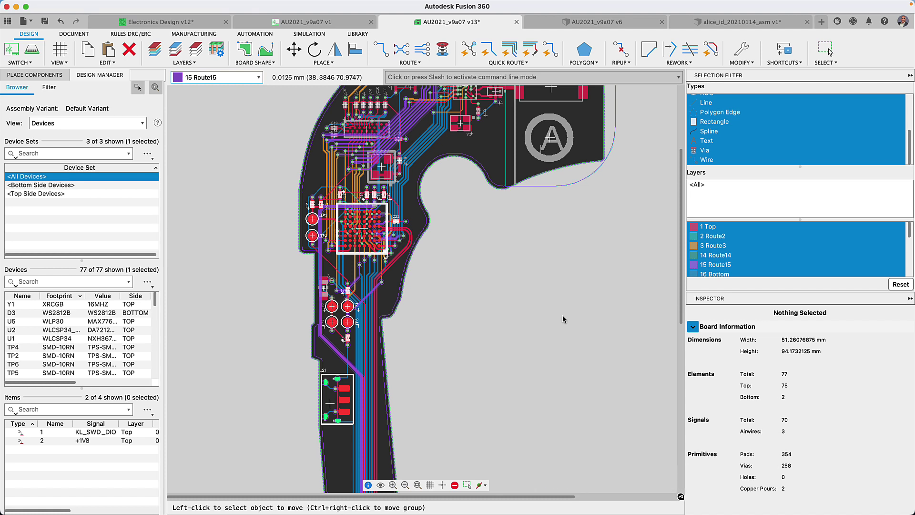
pyautogui.click(829, 52)
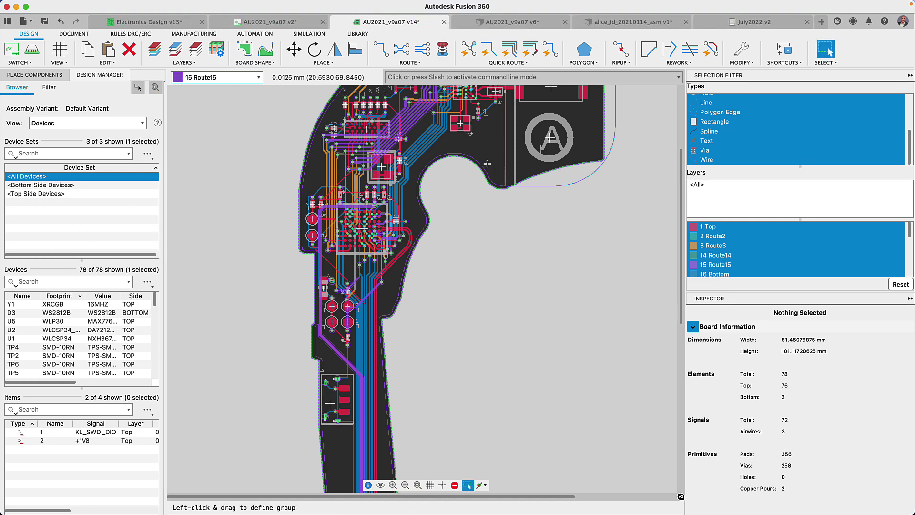
# - In the v2 schematic, start a net with auto-naming off and name it POR_RESET
pyautogui.click(252, 23)
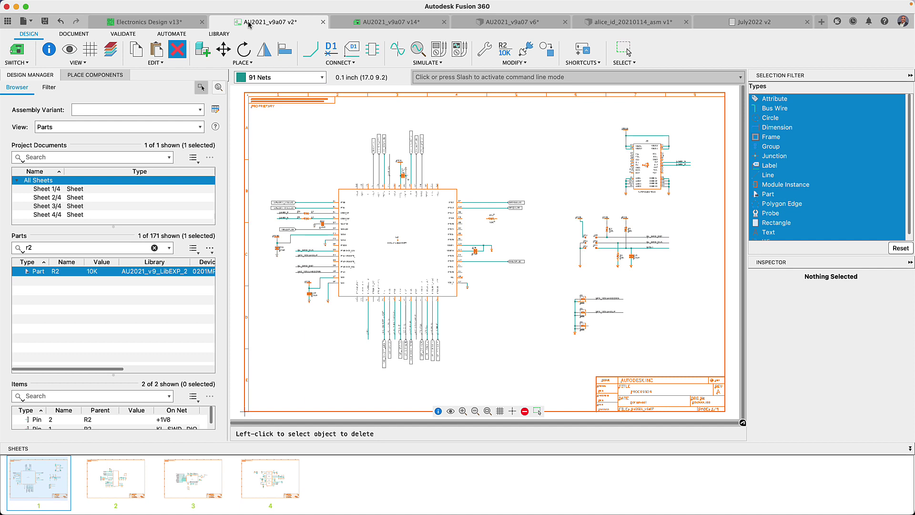
pyautogui.scroll(5, 489, 222)
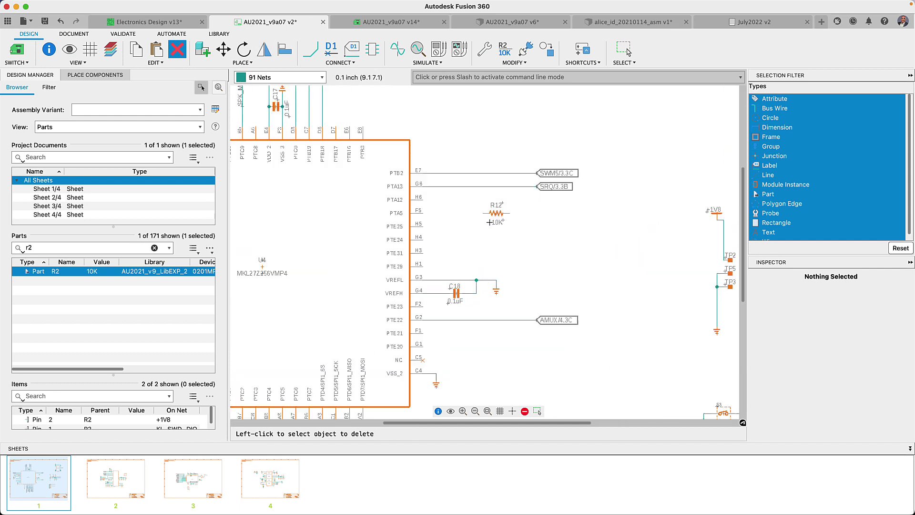
pyautogui.scroll(3, 489, 222)
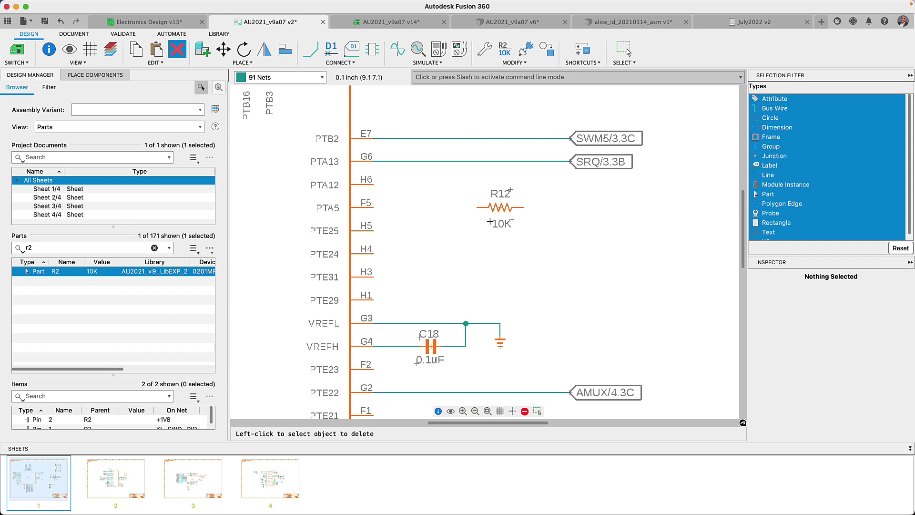
pyautogui.click(310, 50)
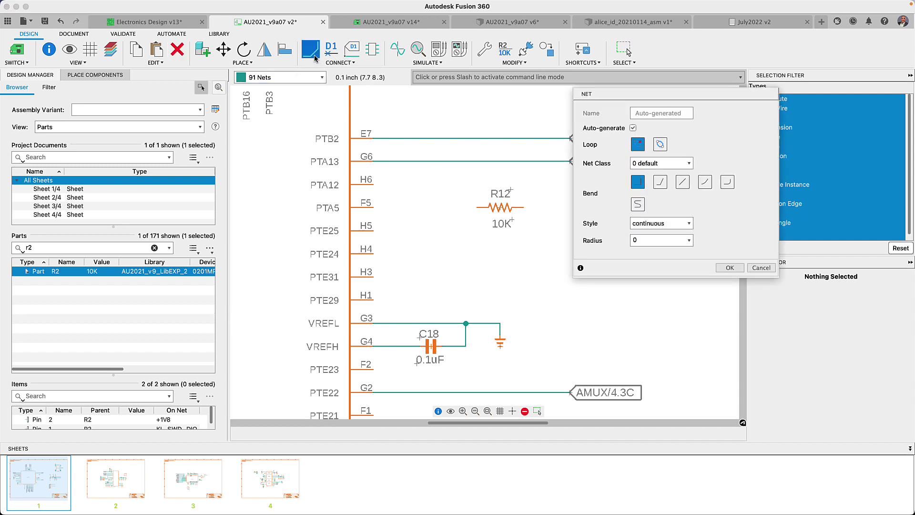
pyautogui.click(633, 127)
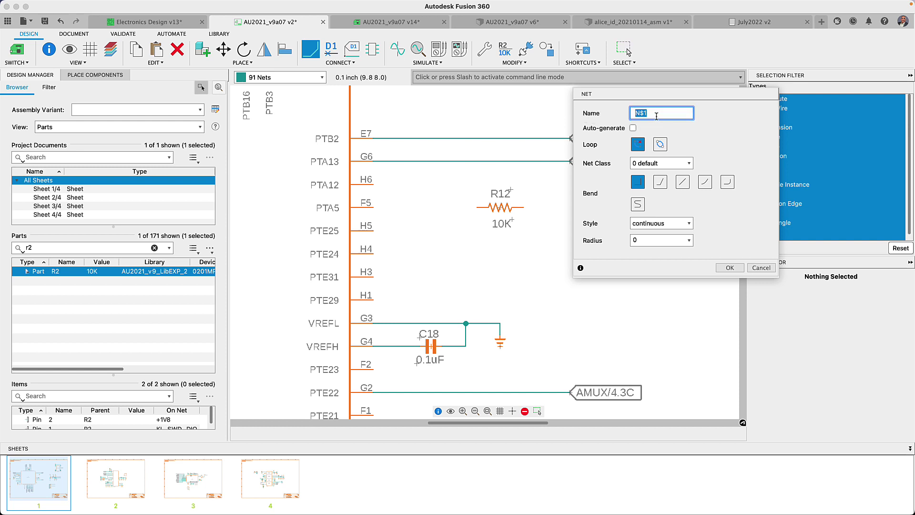
pyautogui.write('A')
pyautogui.press('BackSpace')
pyautogui.write('M')
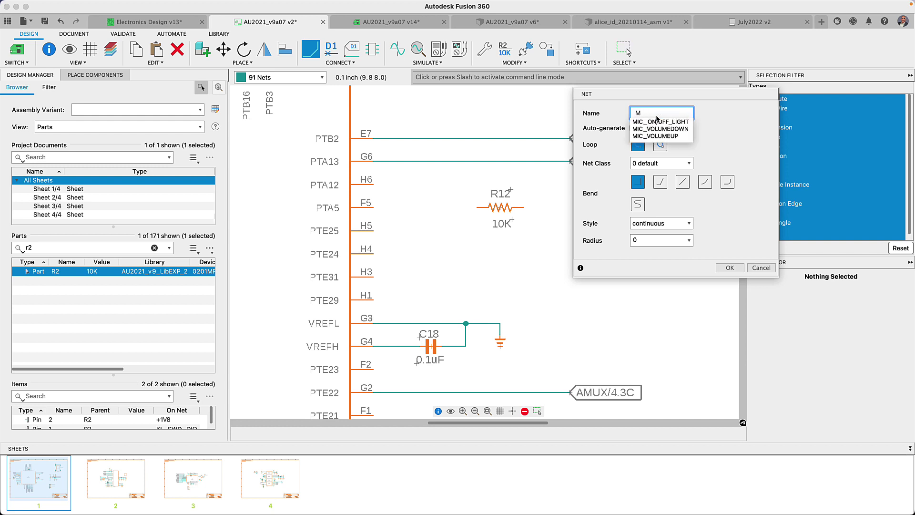
pyautogui.press('BackSpace')
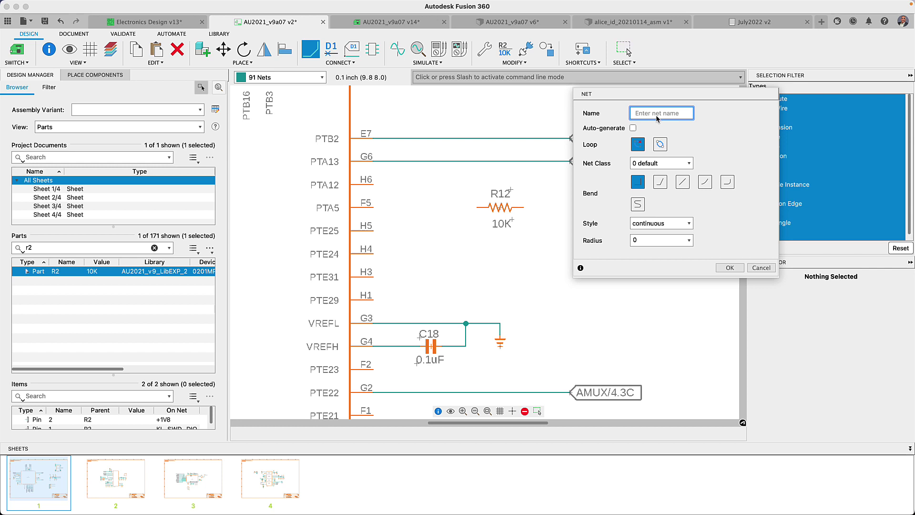
pyautogui.write('P')
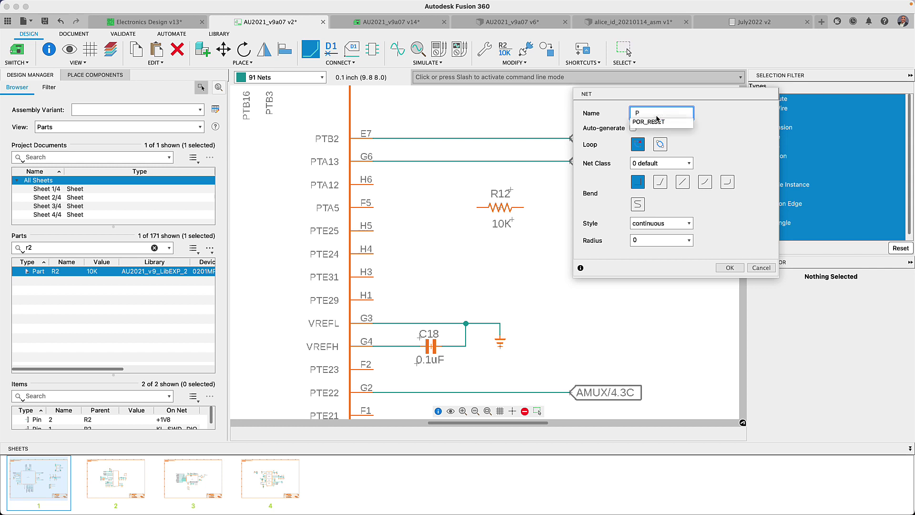
pyautogui.press('Down')
pyautogui.press('Return')
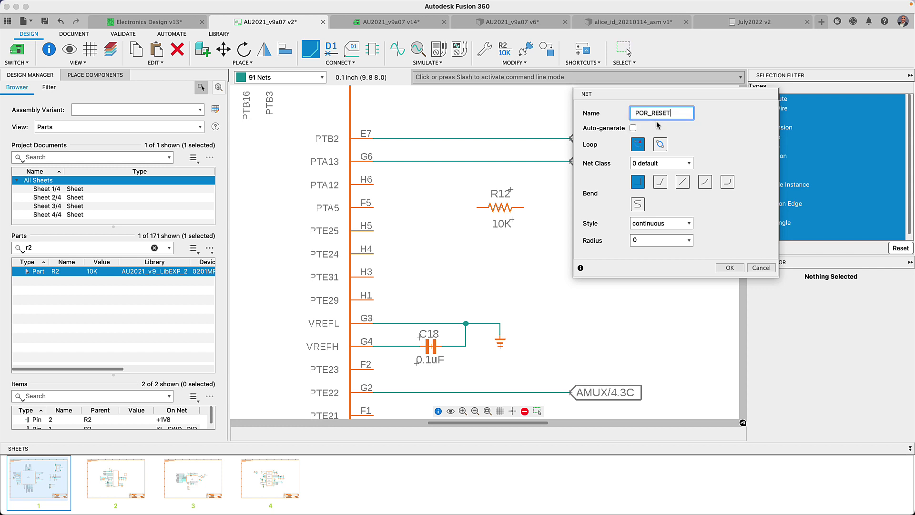
# - Wire the POR_RESET net from pin F5 to R12's left pin and confirm
pyautogui.click(373, 208)
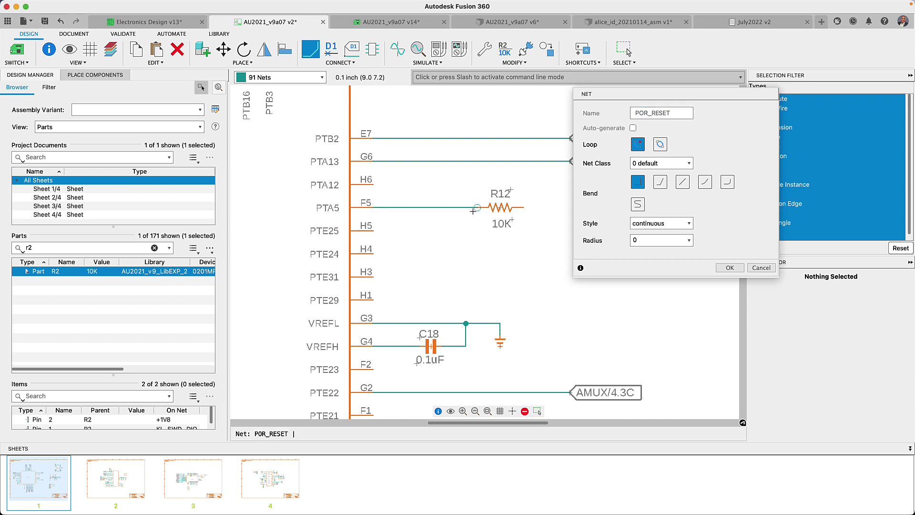
pyautogui.click(477, 208)
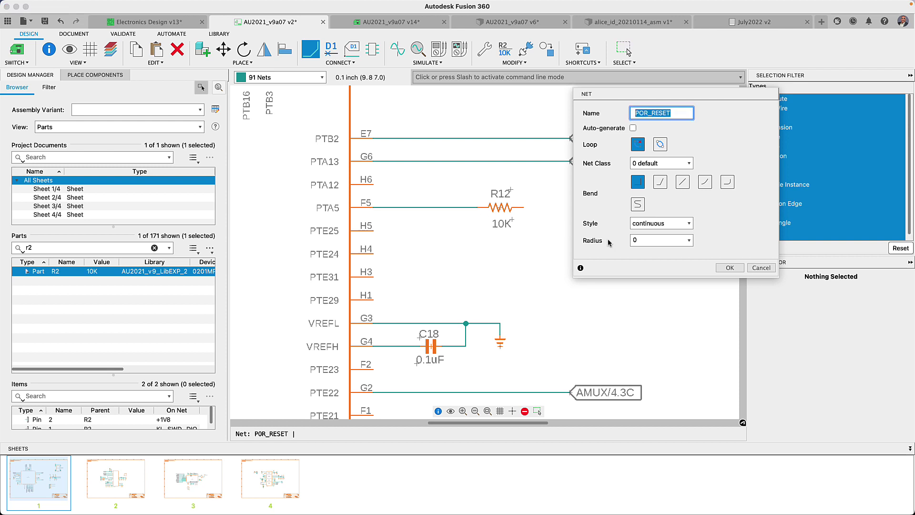
pyautogui.click(718, 268)
pyautogui.click(728, 268)
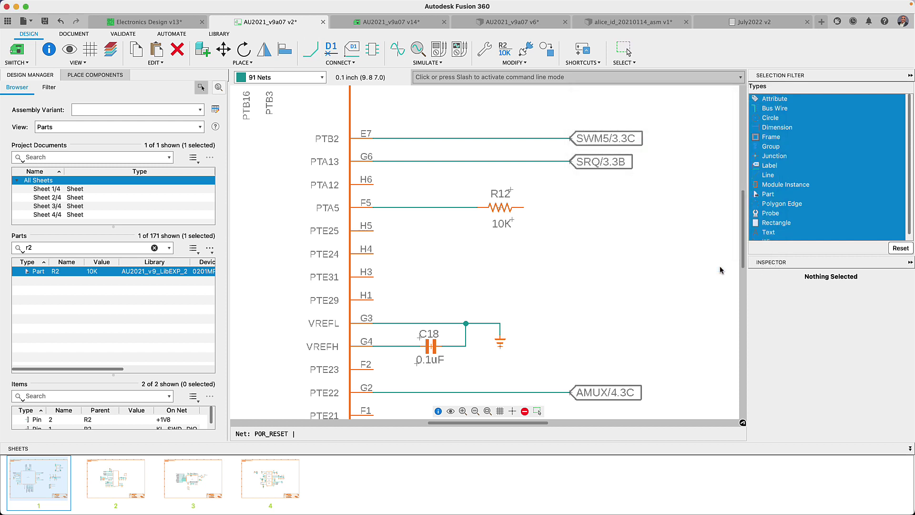
# - In the July2022 library, open pad Q1's properties and cancel without renaming
pyautogui.click(733, 24)
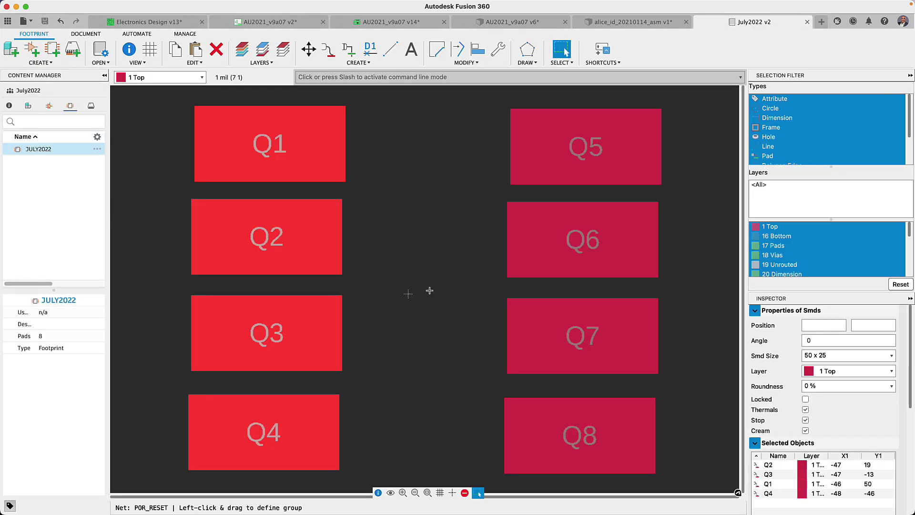
pyautogui.rightClick(275, 151)
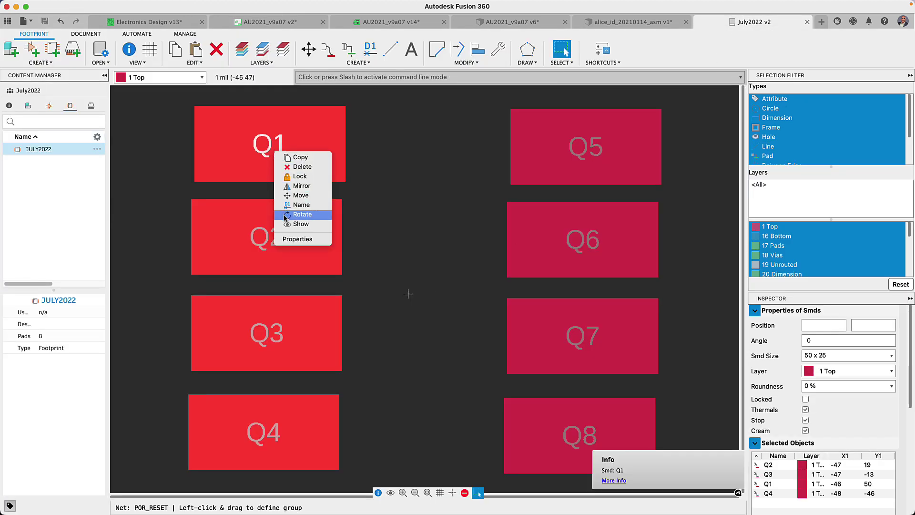
pyautogui.click(292, 238)
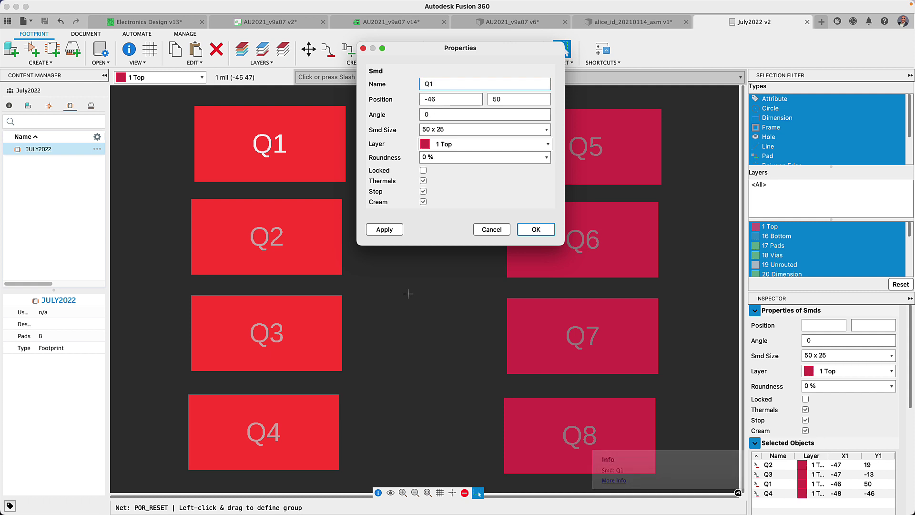
pyautogui.press('BackSpace')
pyautogui.press('Escape')
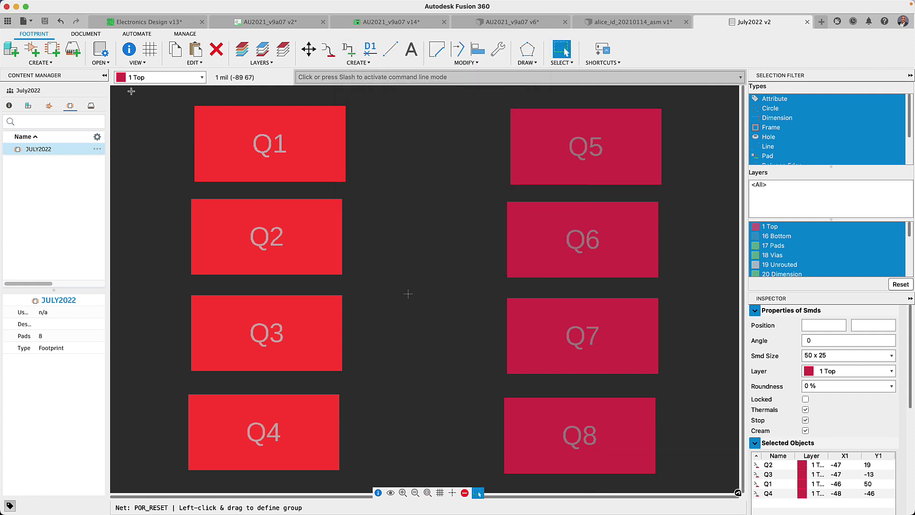
# - In the symbol view, rename pin B19 to B20 through its properties
pyautogui.click(49, 106)
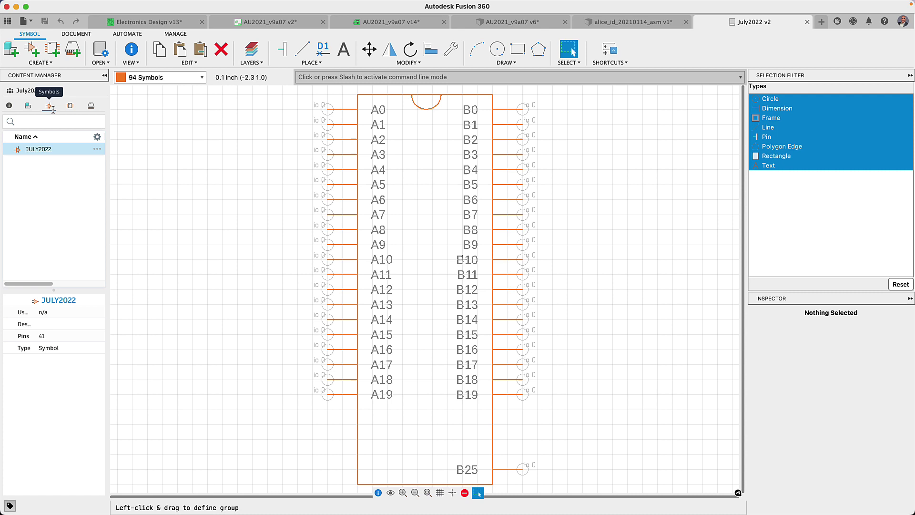
pyautogui.rightClick(523, 395)
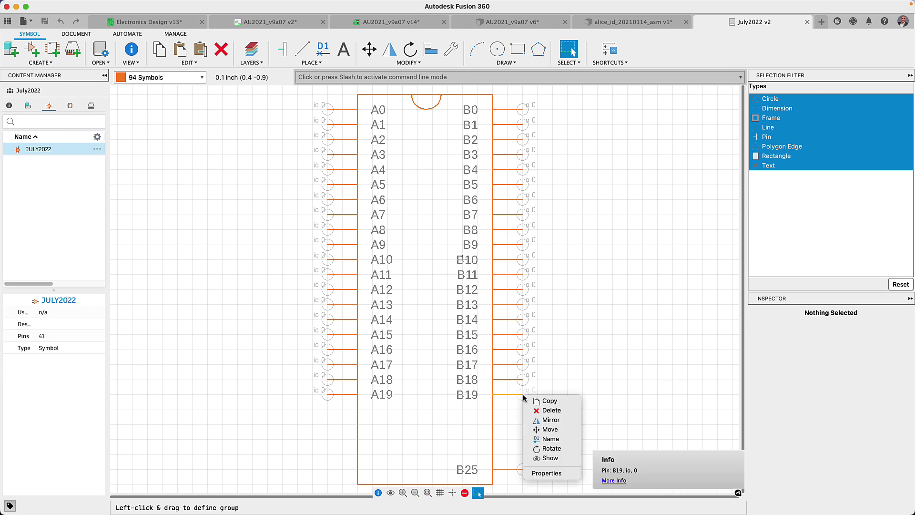
pyautogui.click(547, 473)
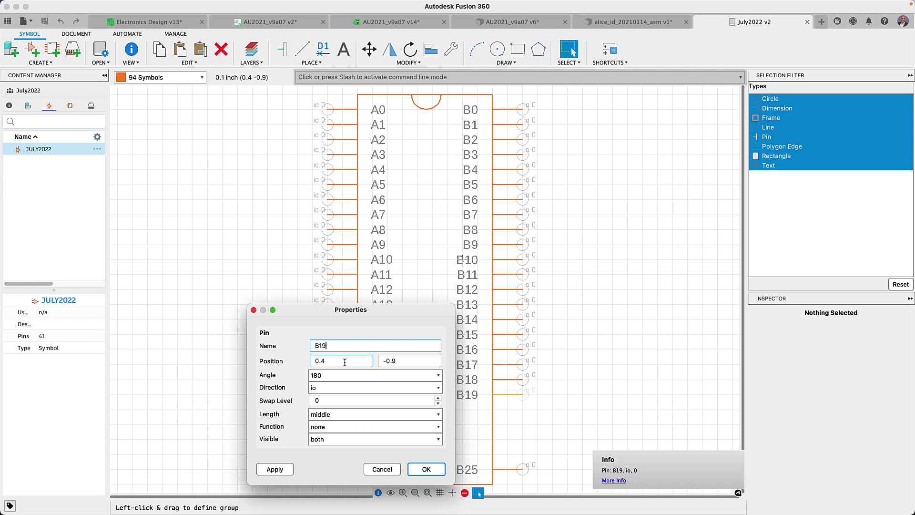
pyautogui.press('BackSpace')
pyautogui.press('BackSpace')
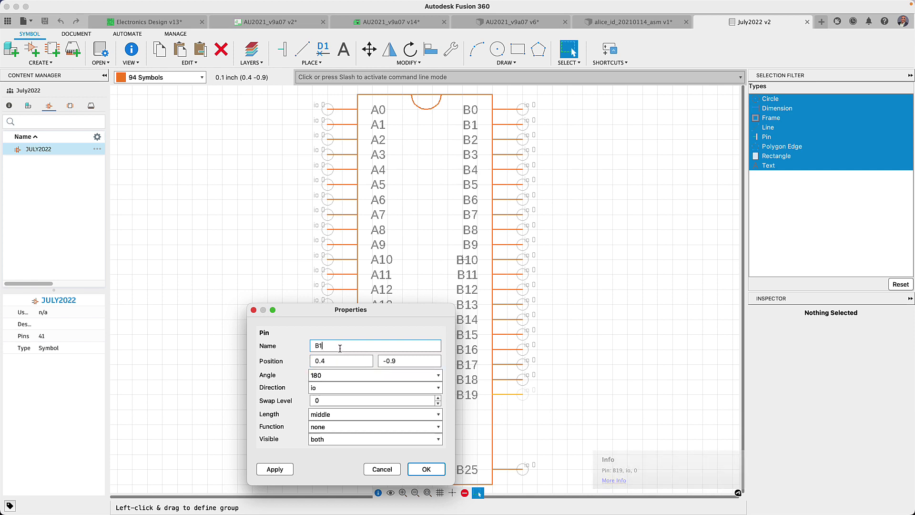
pyautogui.press('Down')
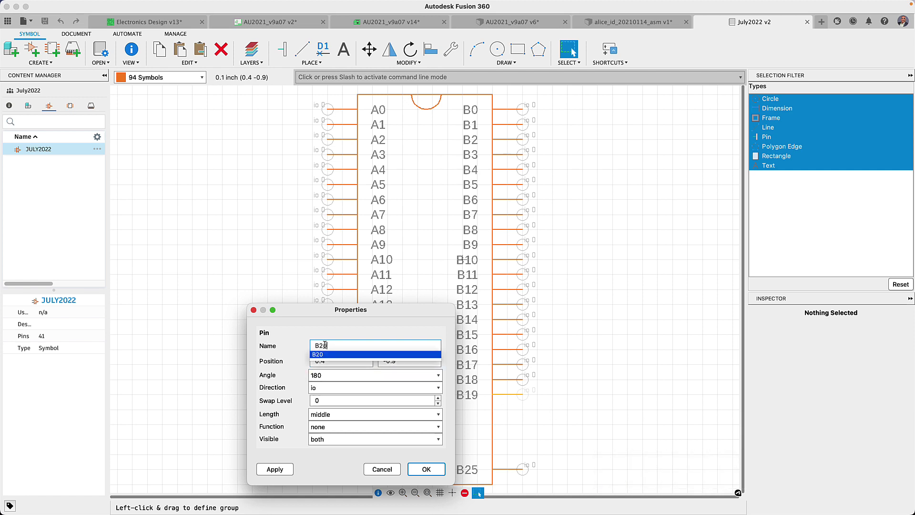
pyautogui.press('Return')
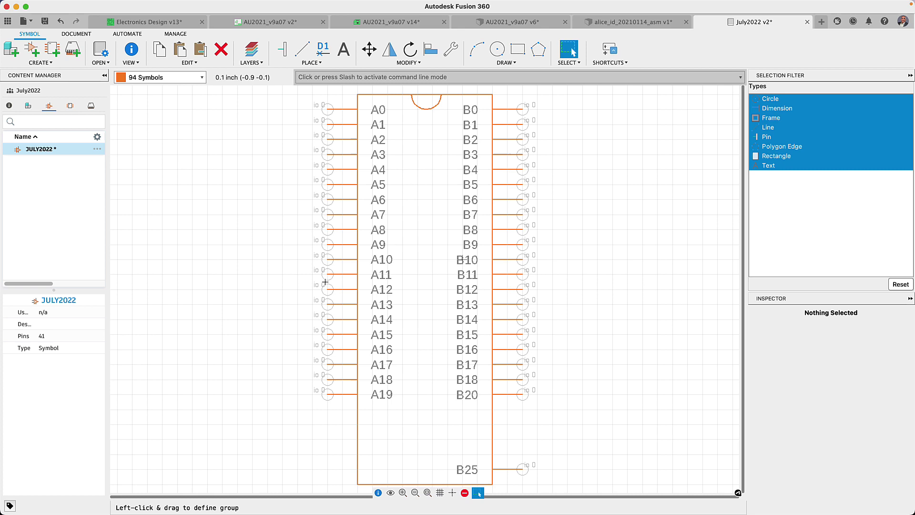
# - Place an EGND ground symbol below R12 in the v2 schematic and set its value to GND
pyautogui.click(280, 23)
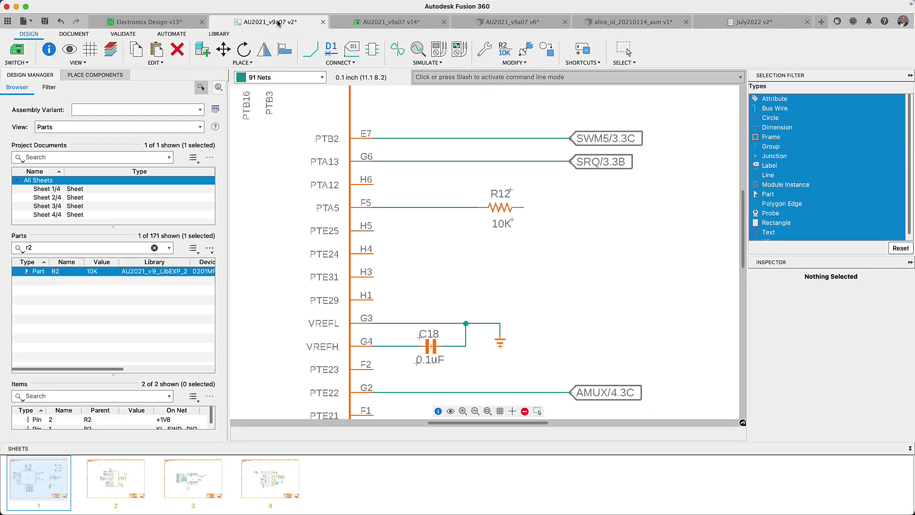
pyautogui.click(113, 76)
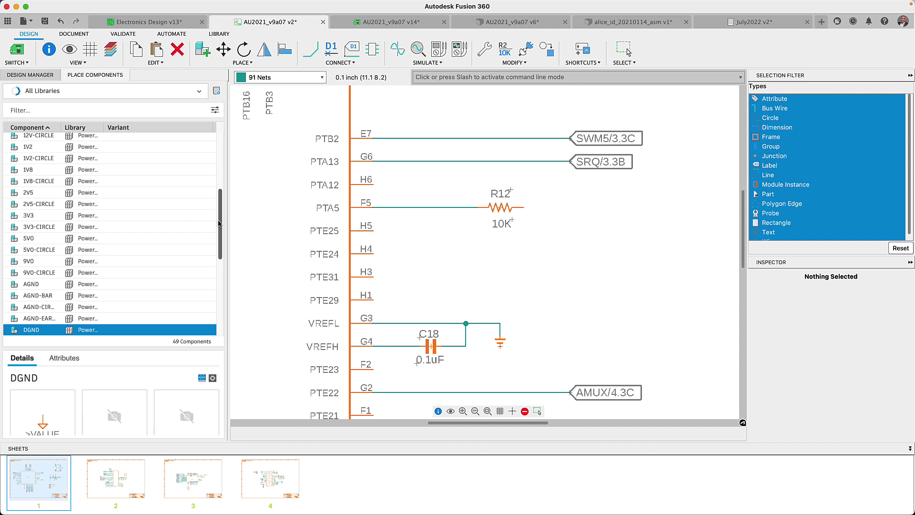
pyautogui.scroll(-1, 220, 225)
pyautogui.moveTo(220, 225); pyautogui.dragTo(220, 261)
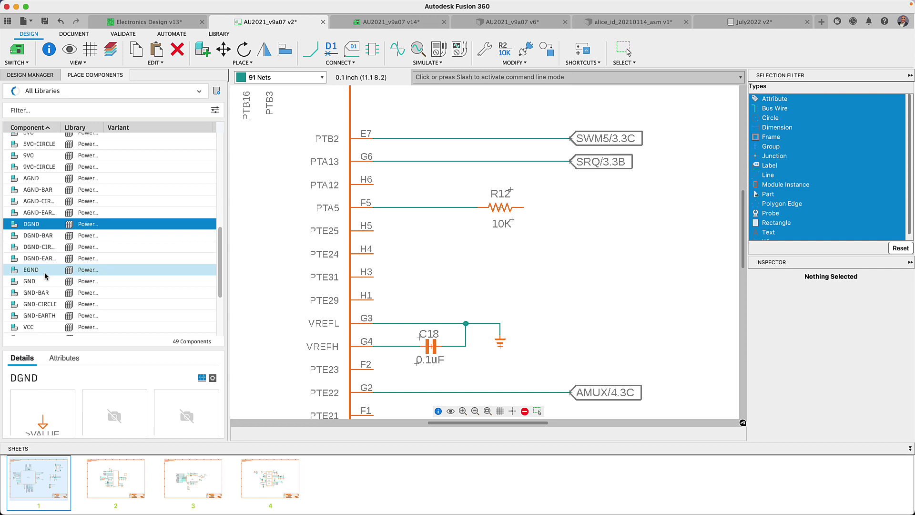
pyautogui.moveTo(38, 273); pyautogui.dragTo(516, 248)
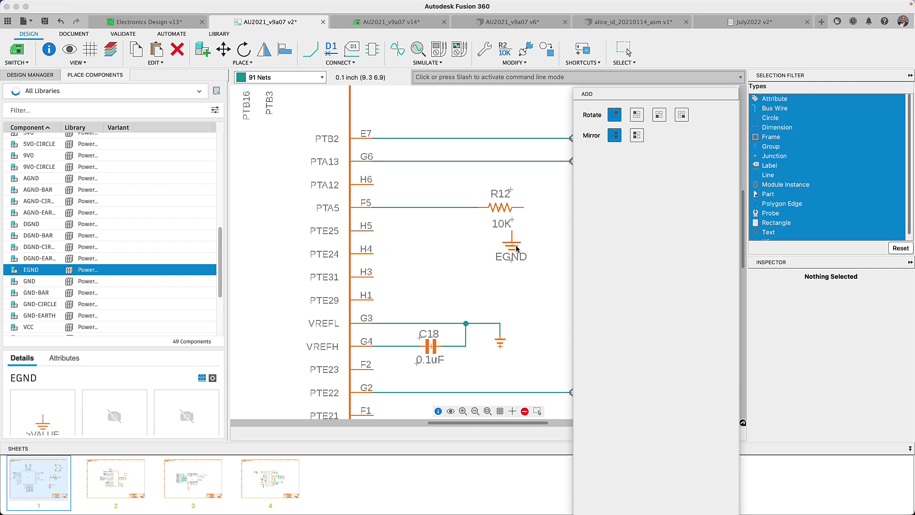
pyautogui.hscroll(3, 519, 267)
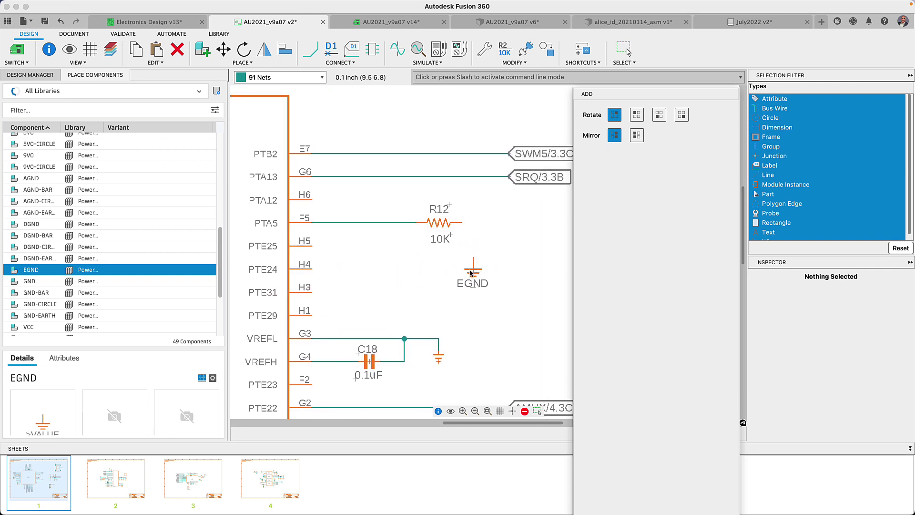
pyautogui.click(470, 273)
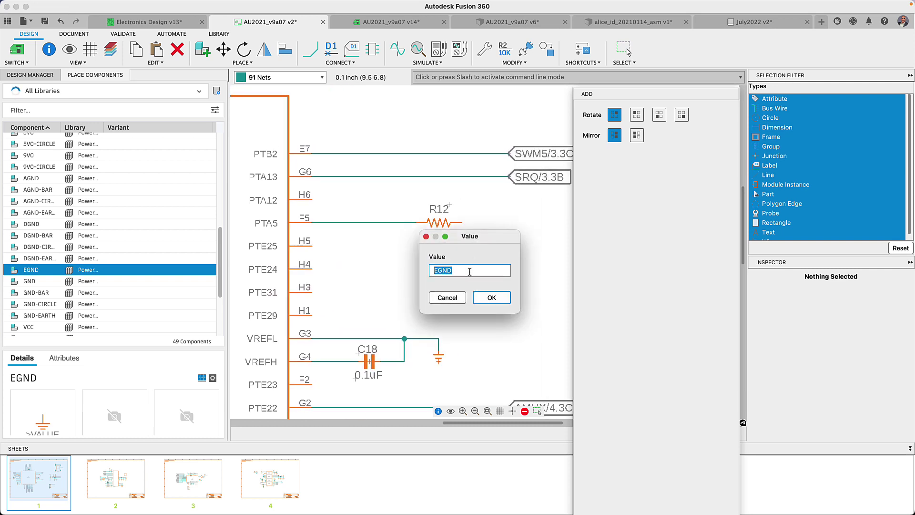
pyautogui.write('GND')
pyautogui.click(491, 297)
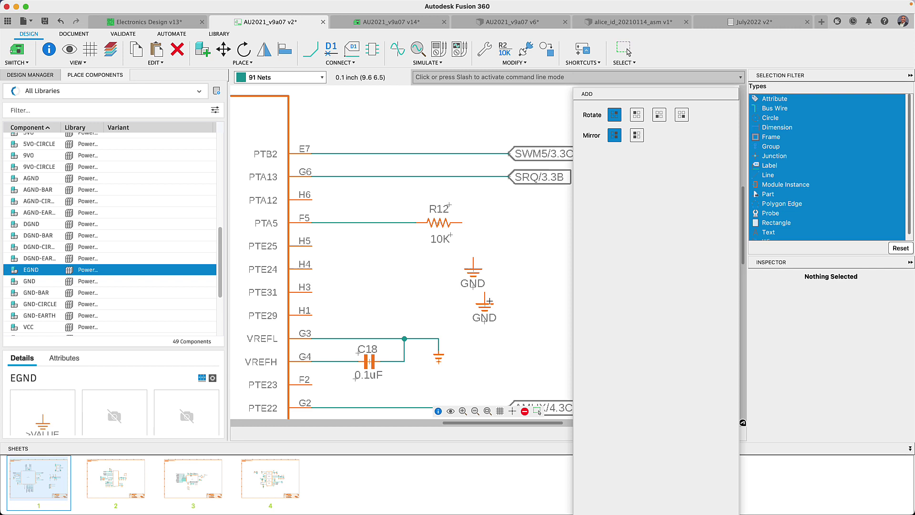
# - Draw a net wire from the GND symbol's pin to R12's right end, then confirm its properties
pyautogui.click(313, 51)
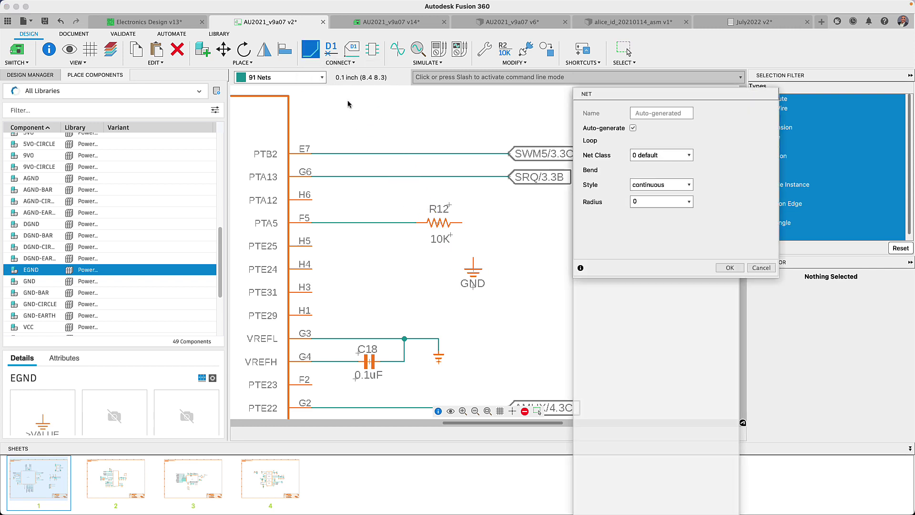
pyautogui.click(474, 258)
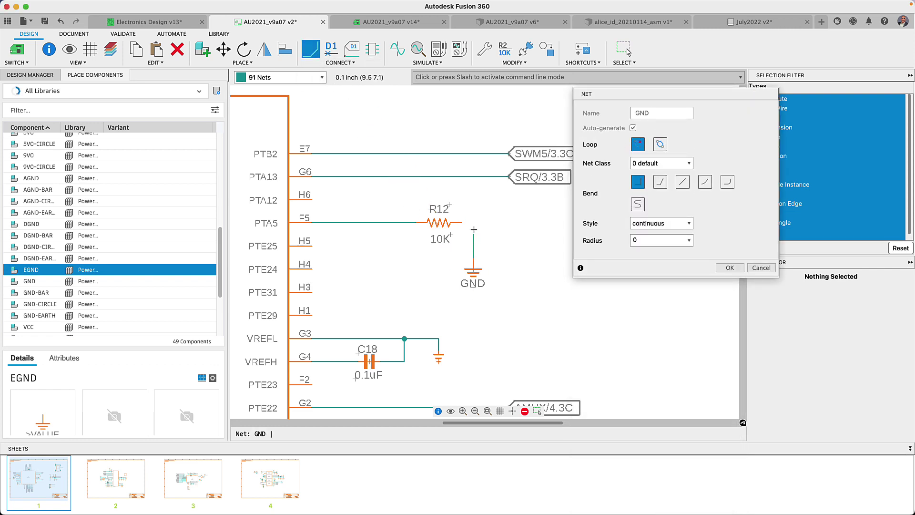
pyautogui.click(462, 225)
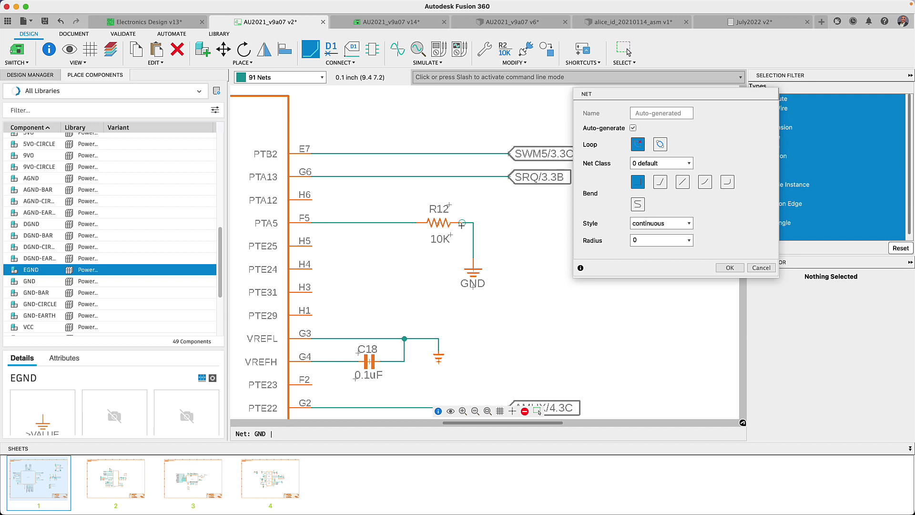
pyautogui.click(625, 50)
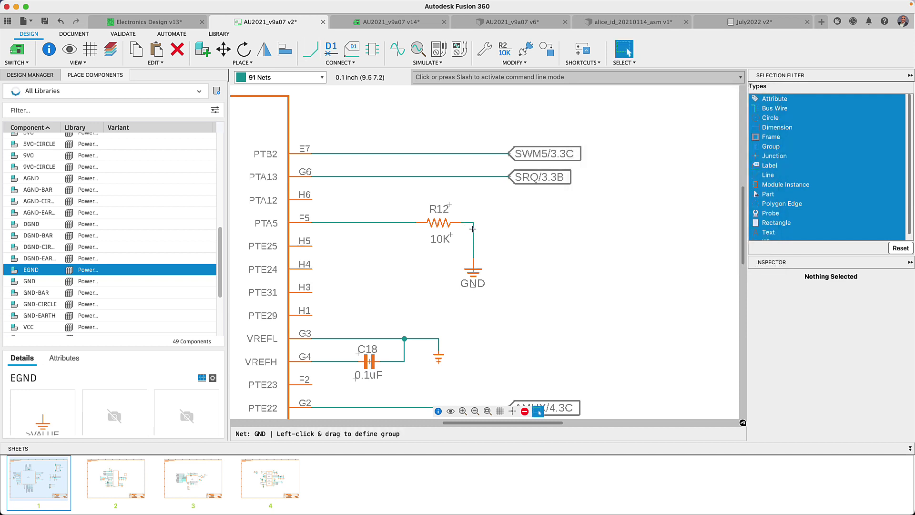
pyautogui.rightClick(473, 229)
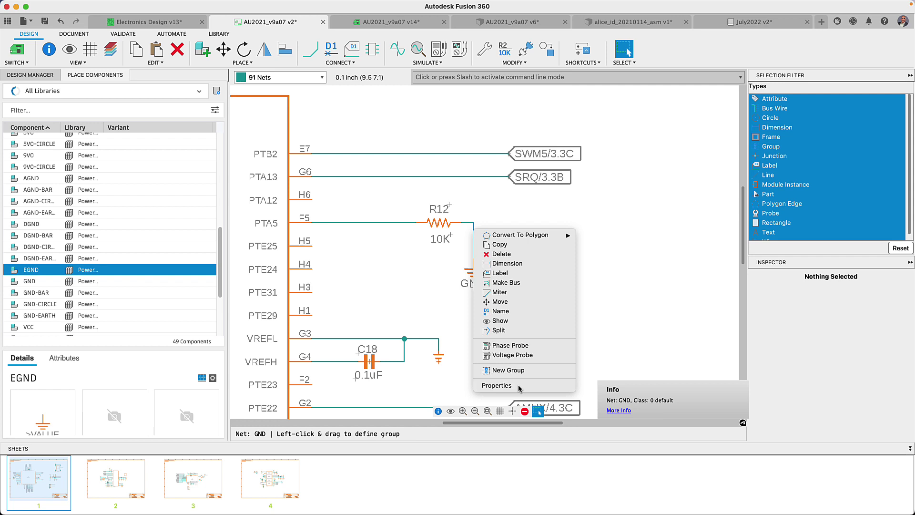
pyautogui.click(497, 386)
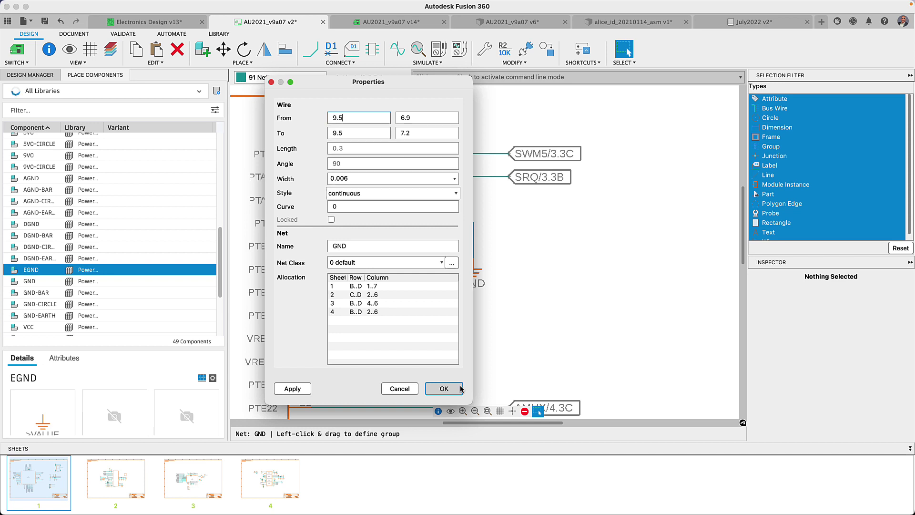
pyautogui.click(444, 389)
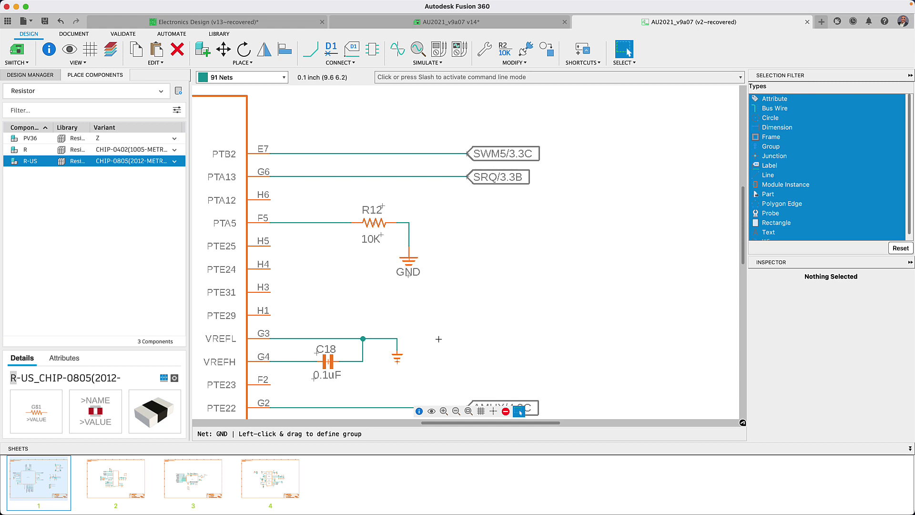
# - Copy R12 and C18, placing the new R11 10K resistor right of R12 and the C36 0.1uF capacitor below it
pyautogui.click(136, 49)
pyautogui.click(374, 222)
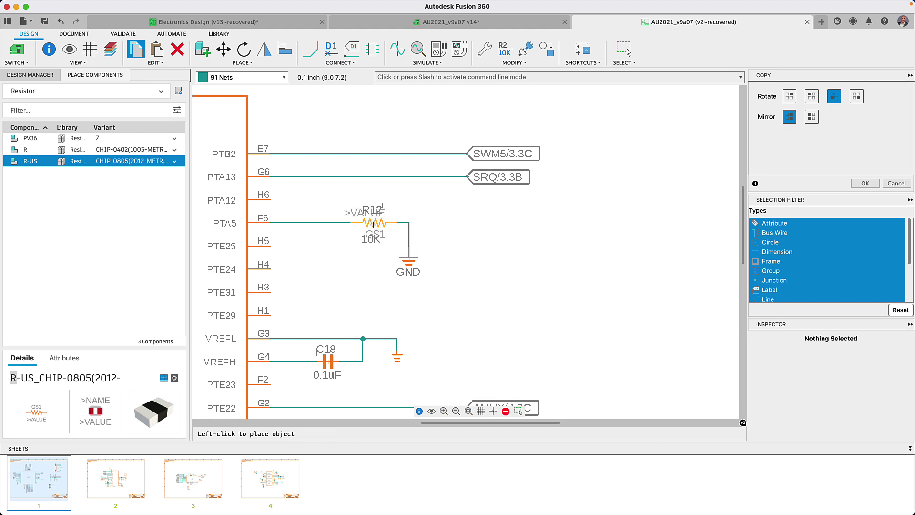
pyautogui.click(480, 225)
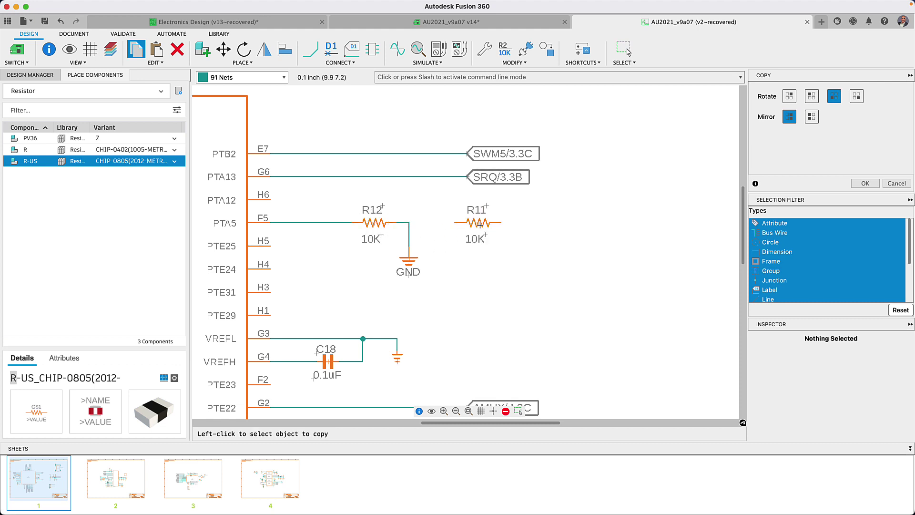
pyautogui.click(328, 361)
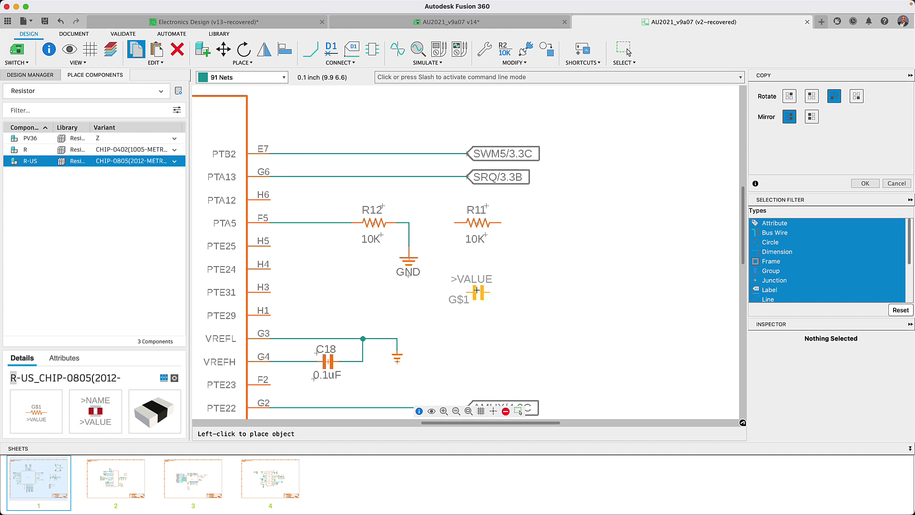
pyautogui.click(477, 291)
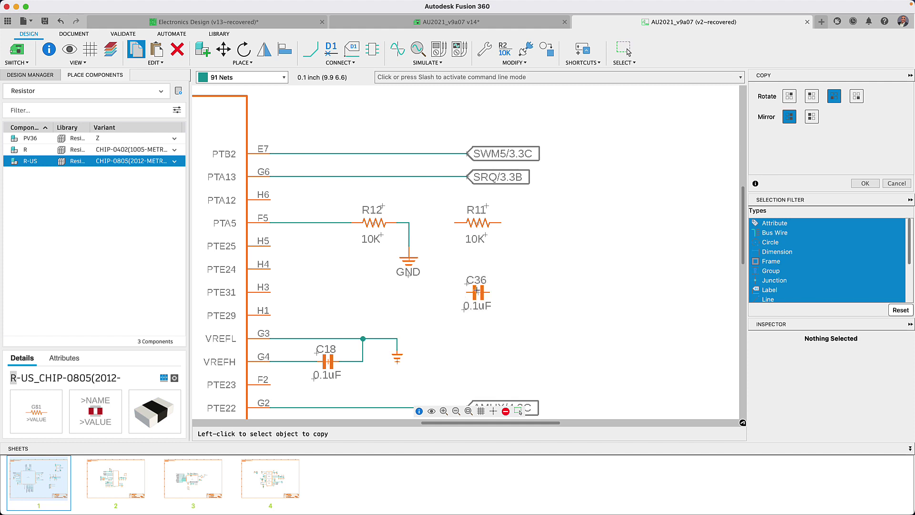
# - Move resistor R11 further right and place capacitor C36 directly below it
pyautogui.click(223, 49)
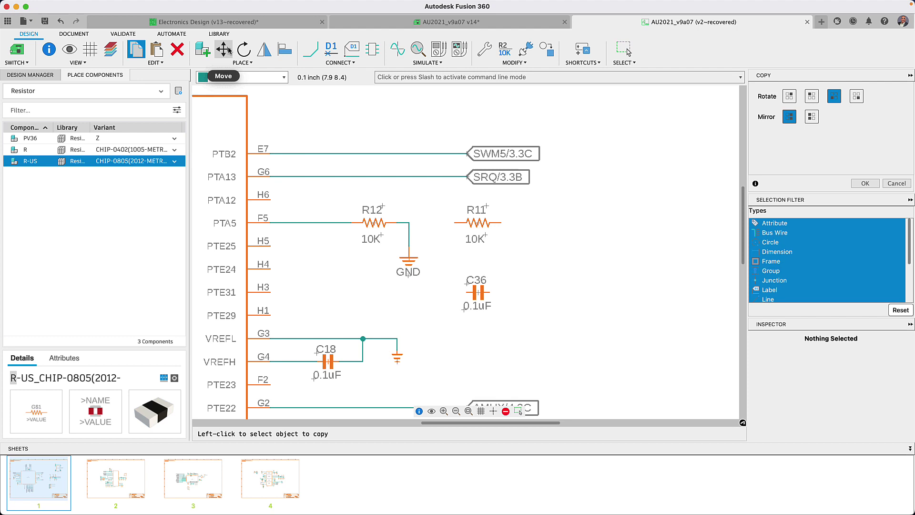
pyautogui.click(478, 223)
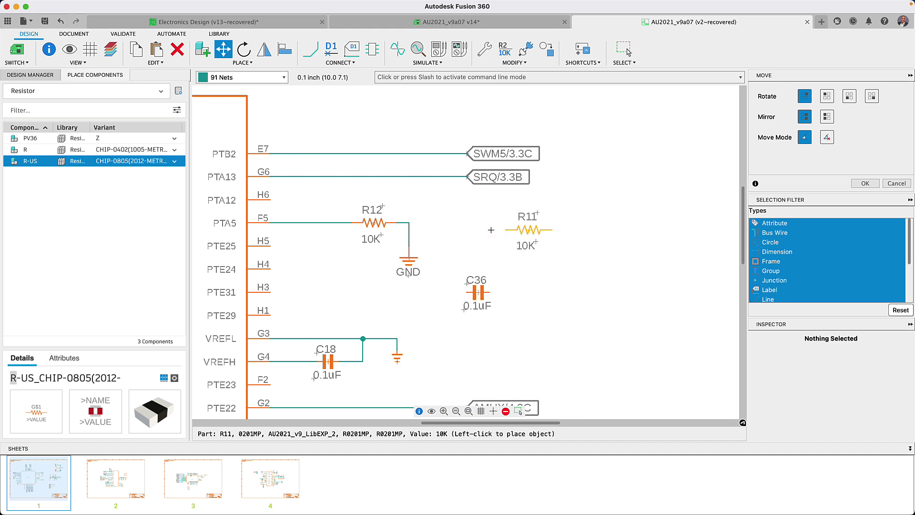
pyautogui.click(491, 229)
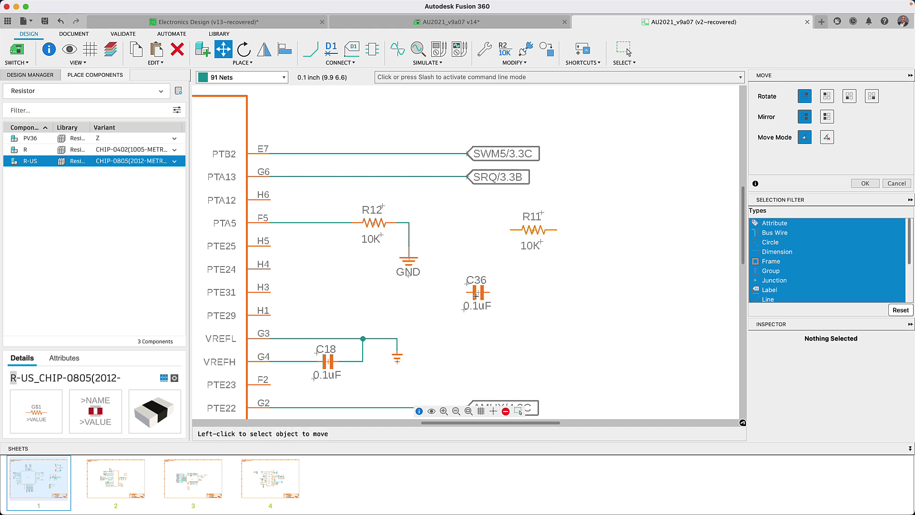
pyautogui.click(477, 295)
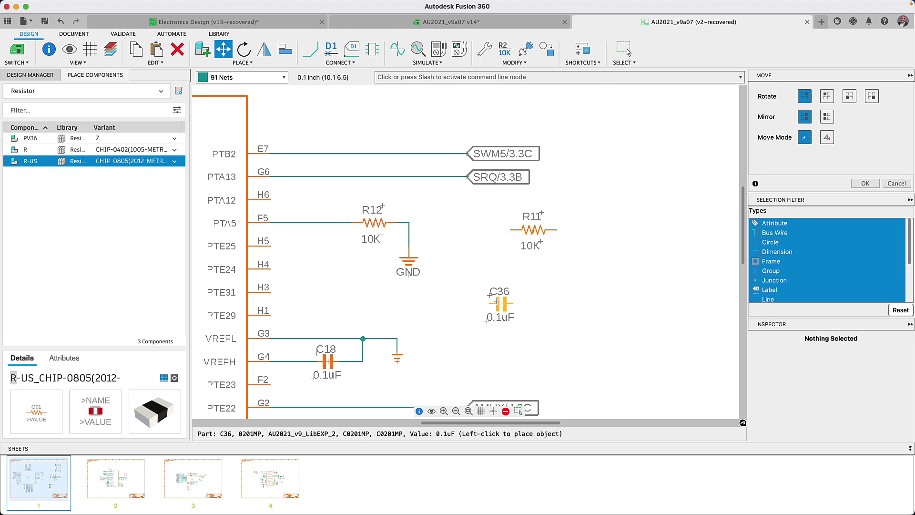
pyautogui.click(451, 310)
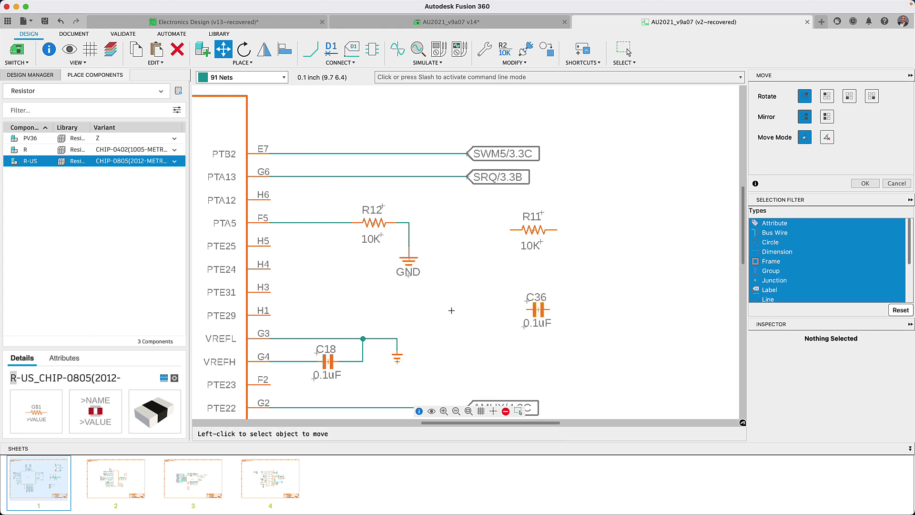
# - Close the Grid settings unchanged and fit the whole schematic sheet in view
pyautogui.click(480, 412)
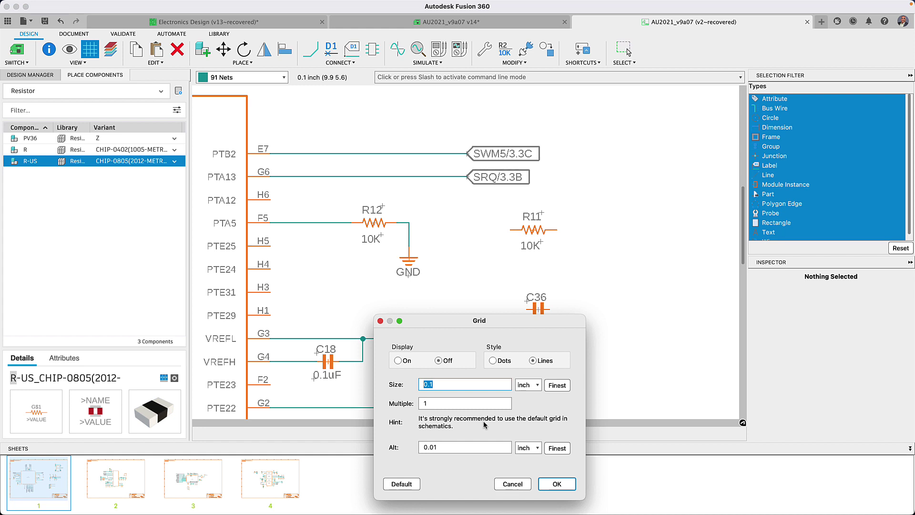
pyautogui.click(544, 483)
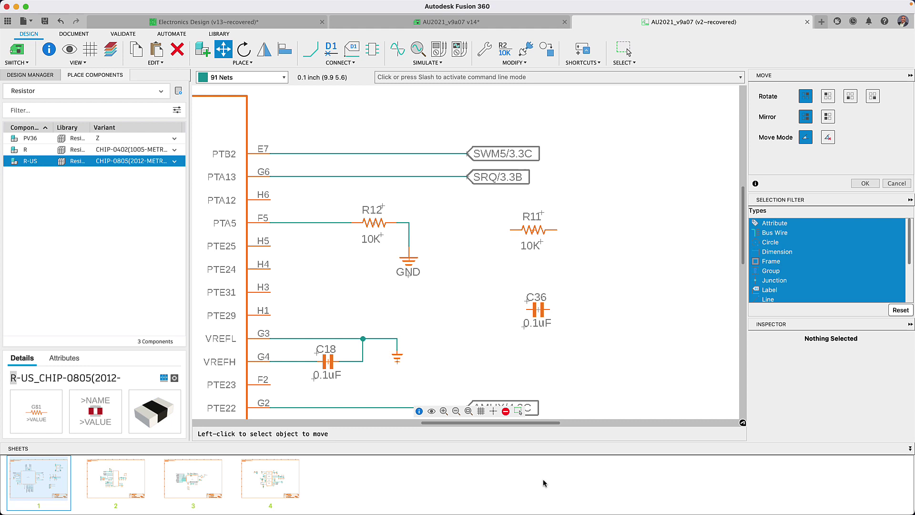
pyautogui.hotkey('alt', 'F2')
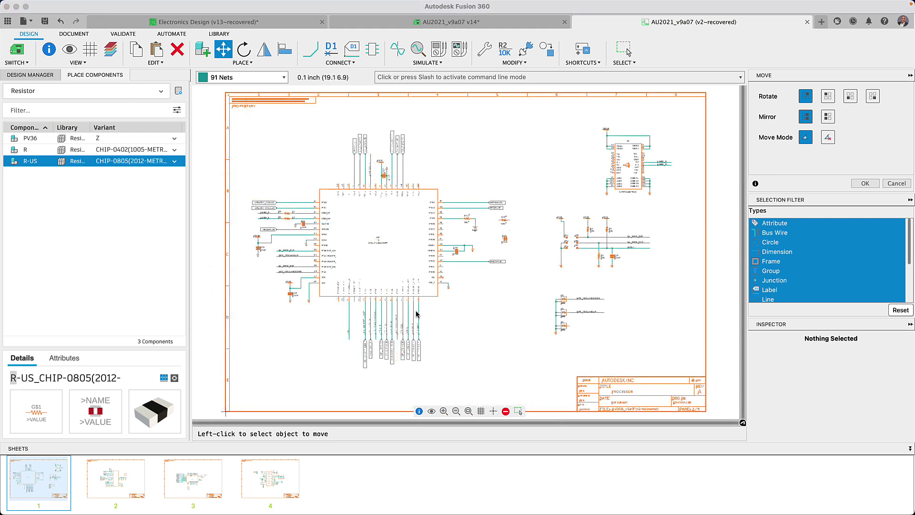
# - Create a new APAC assembly variant in the design's variants table
pyautogui.click(36, 76)
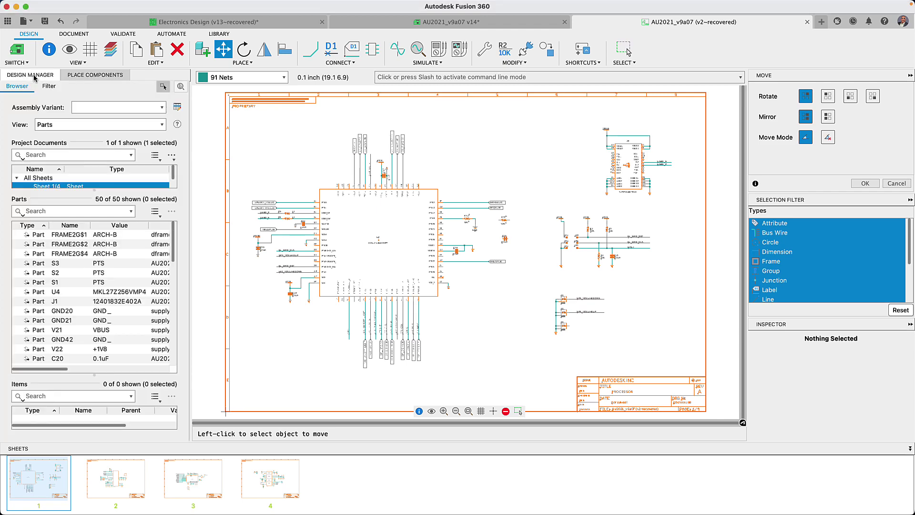
pyautogui.click(177, 107)
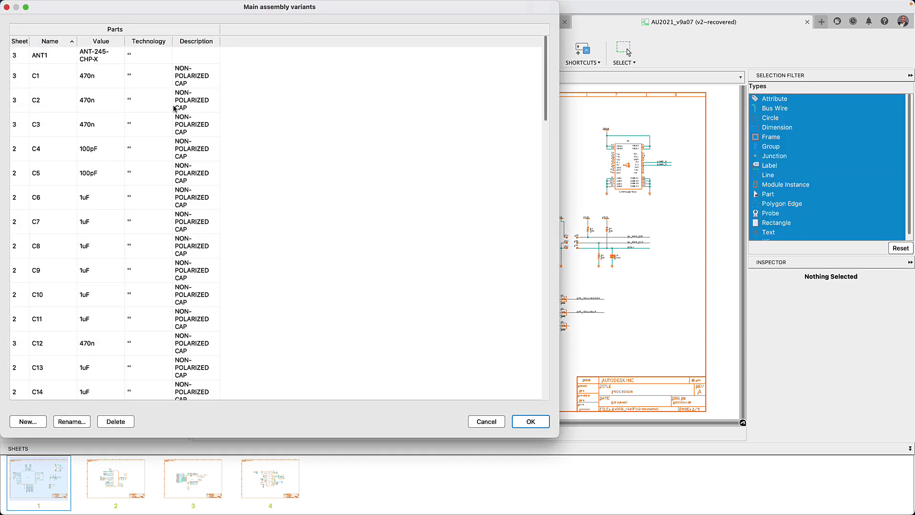
pyautogui.click(38, 422)
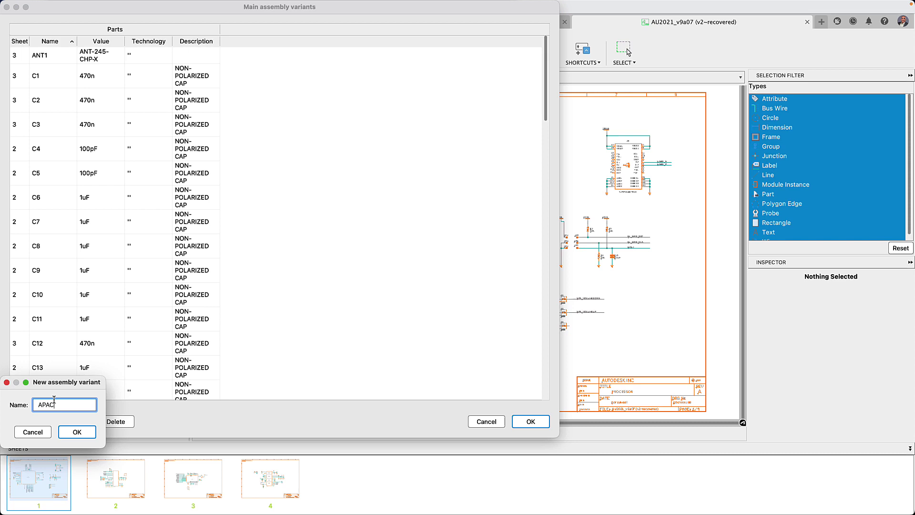
pyautogui.click(77, 432)
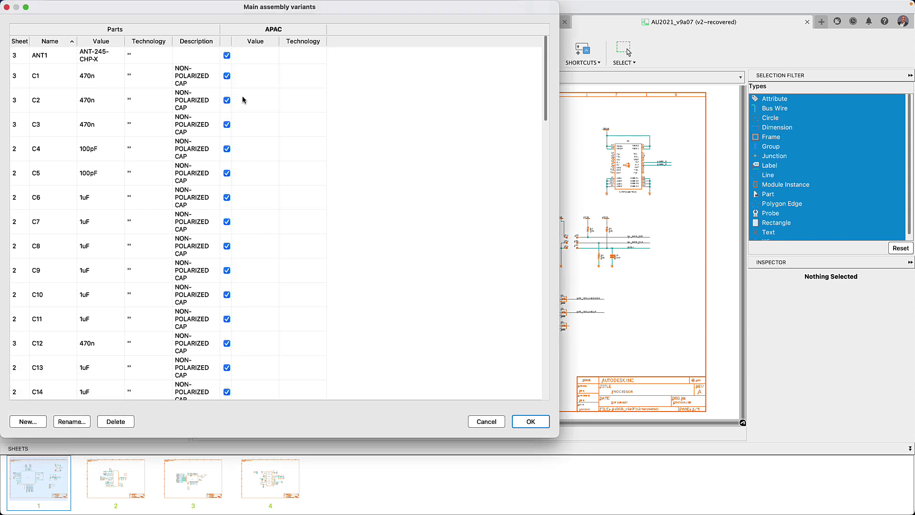
# - In APAC, set C1 to 220n and exclude C2, C4 and C5
pyautogui.doubleClick(244, 80)
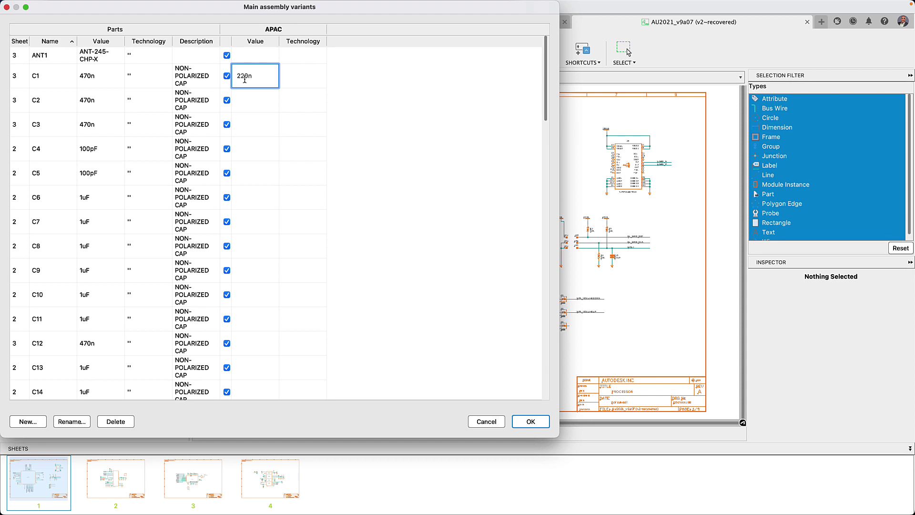
pyautogui.doubleClick(249, 99)
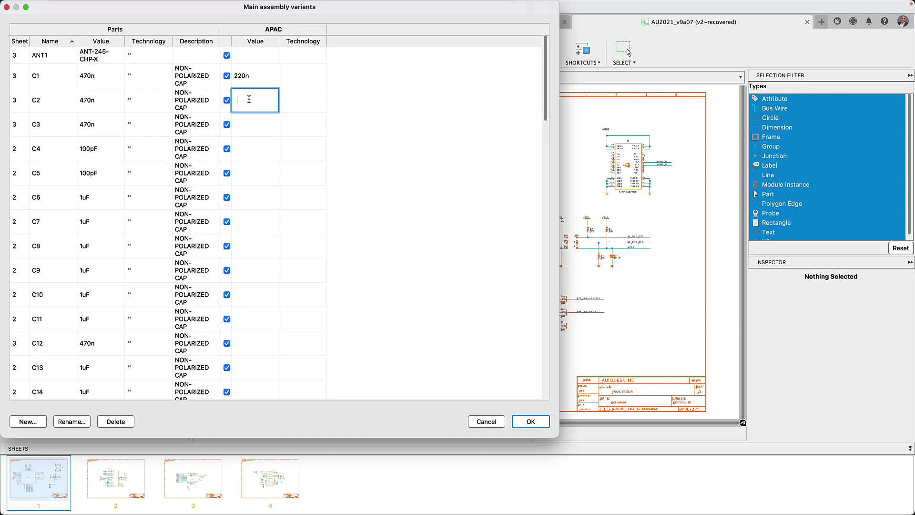
pyautogui.click(227, 101)
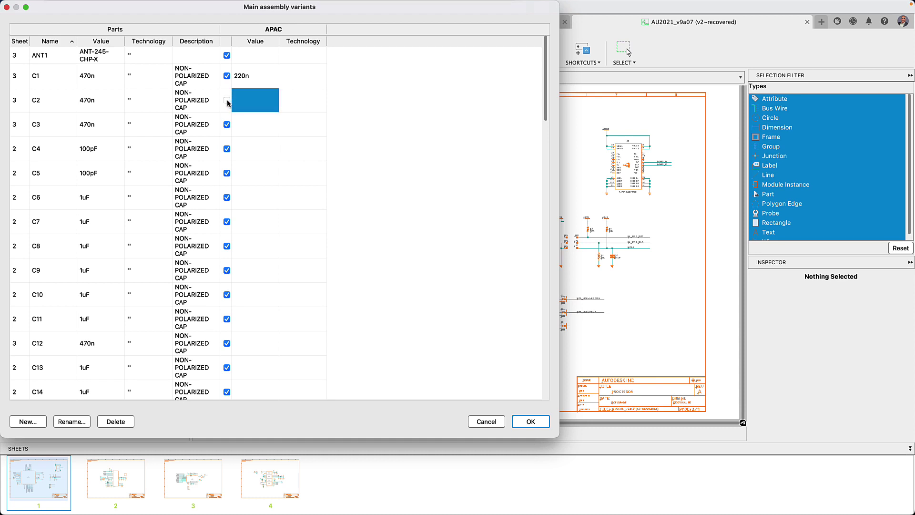
pyautogui.click(227, 149)
pyautogui.click(227, 174)
# - Set C32's APAC value to 1.5uf, leaving its technology unchanged
pyautogui.moveTo(546, 99); pyautogui.dragTo(519, 219)
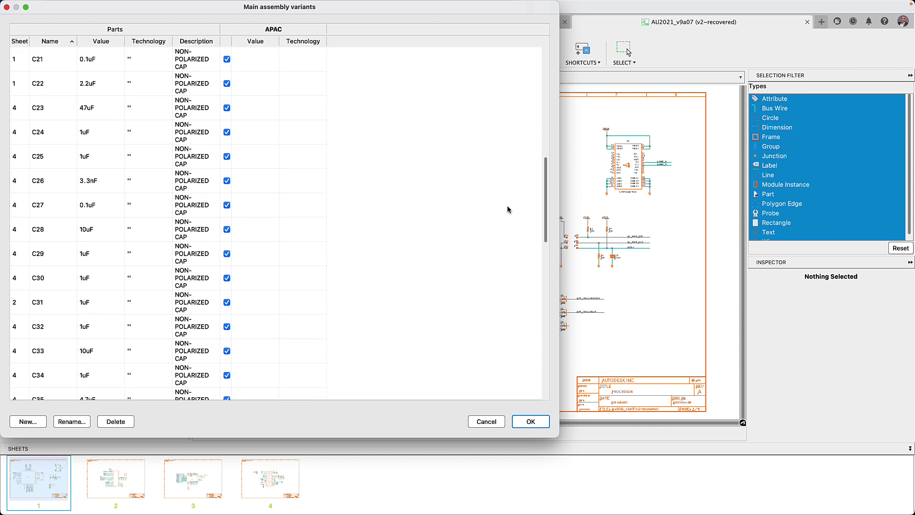
pyautogui.click(256, 327)
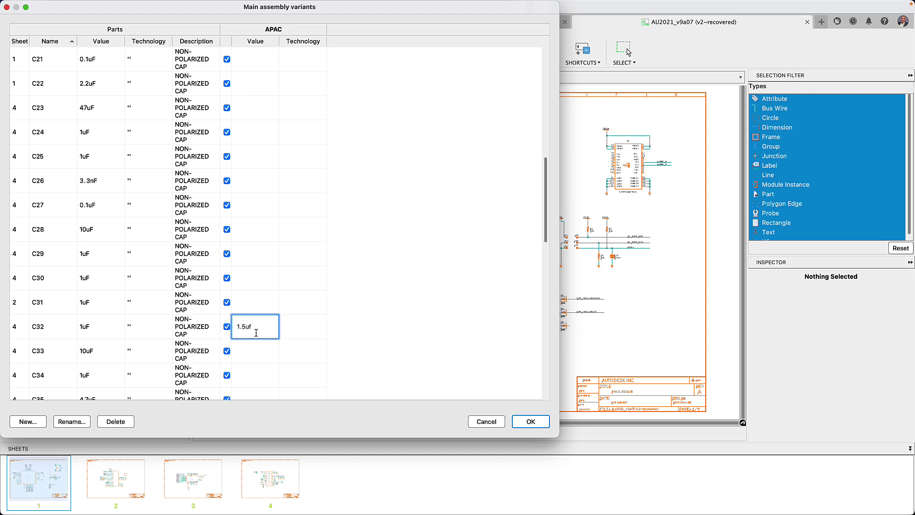
pyautogui.click(316, 328)
pyautogui.click(316, 326)
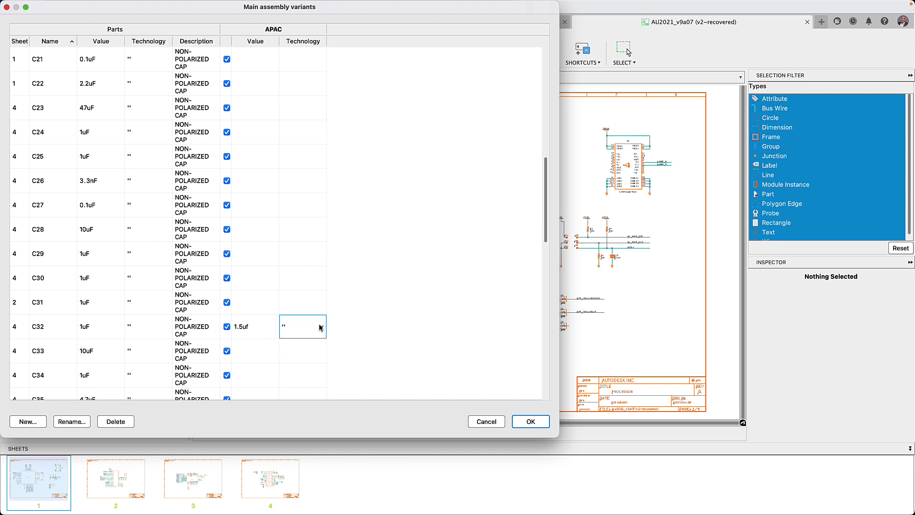
pyautogui.click(321, 328)
pyautogui.click(323, 328)
# - Add a new assembly variant named NAMER and apply the variant changes
pyautogui.click(28, 421)
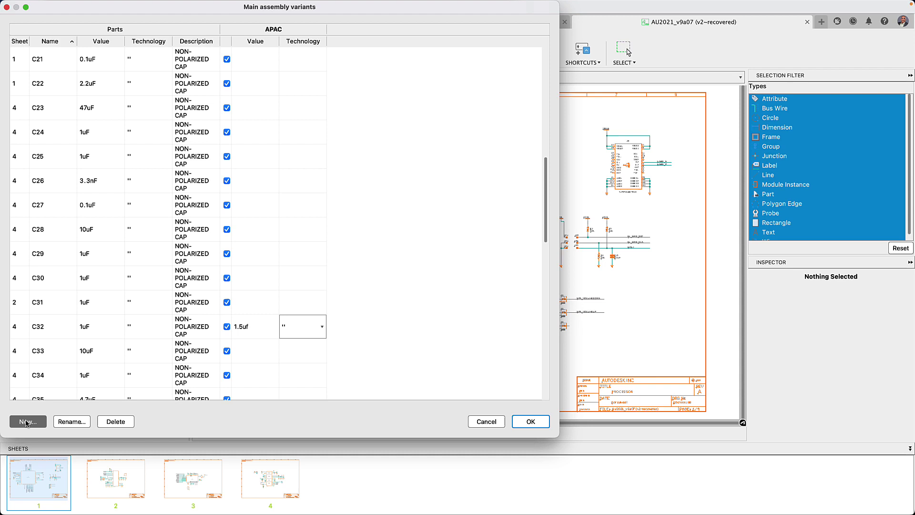
pyautogui.write('N')
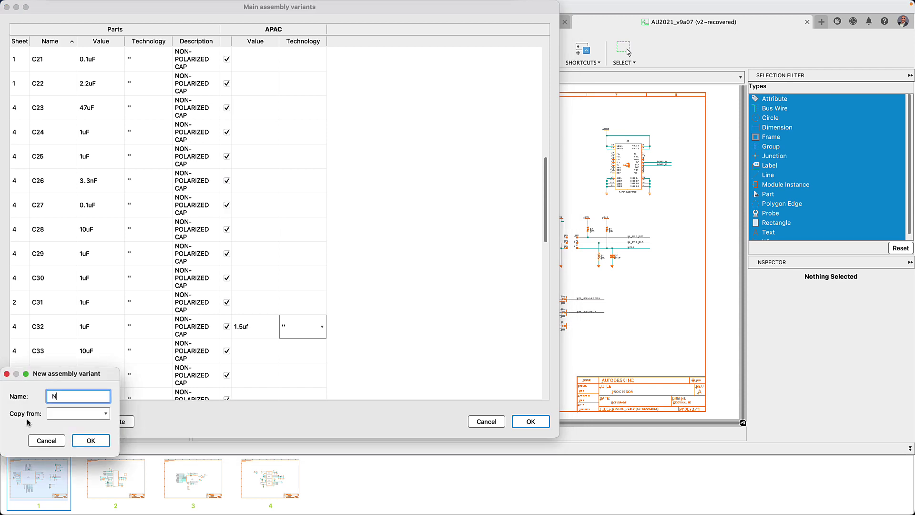
pyautogui.write('AMER')
pyautogui.click(87, 443)
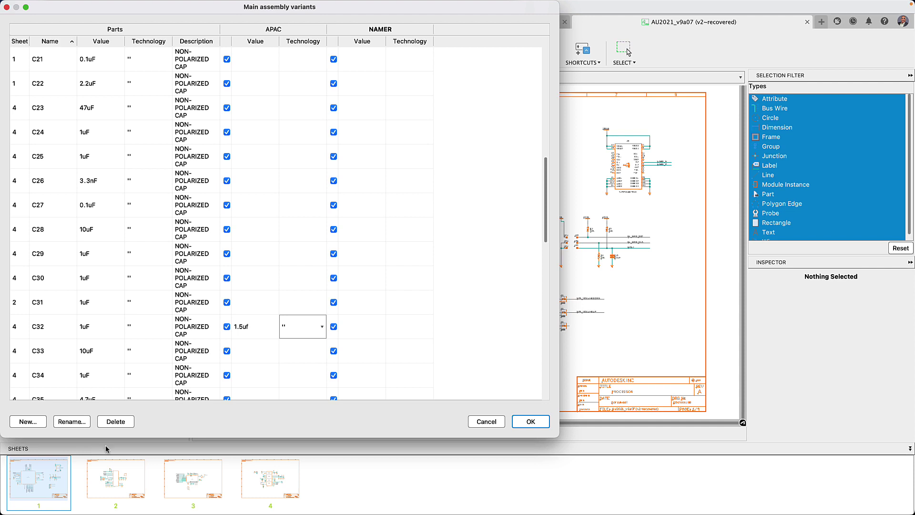
pyautogui.click(545, 426)
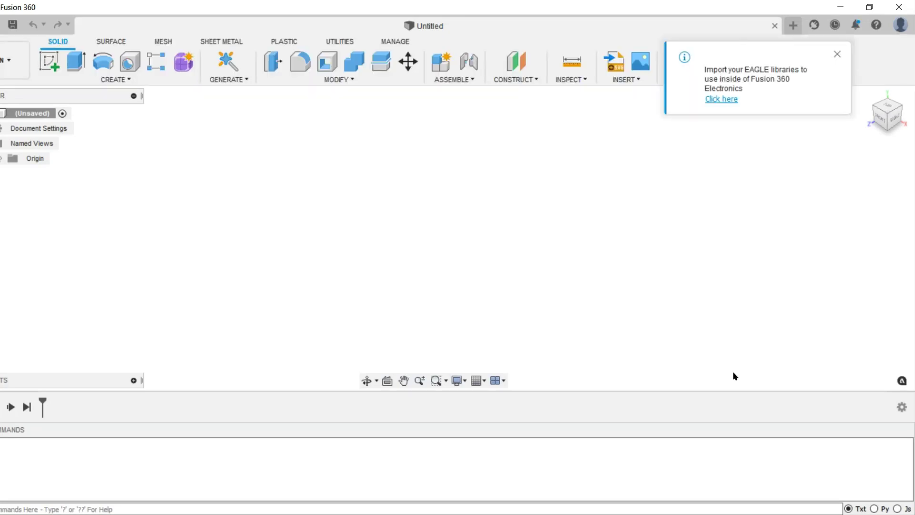
# - Import the default EAGLE libraries through the library importer from the notification
pyautogui.click(726, 100)
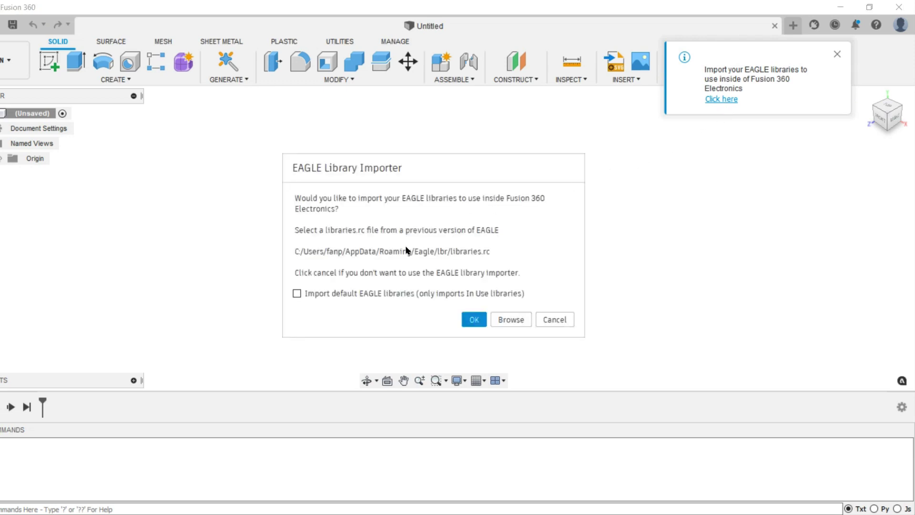
pyautogui.click(296, 294)
pyautogui.click(474, 320)
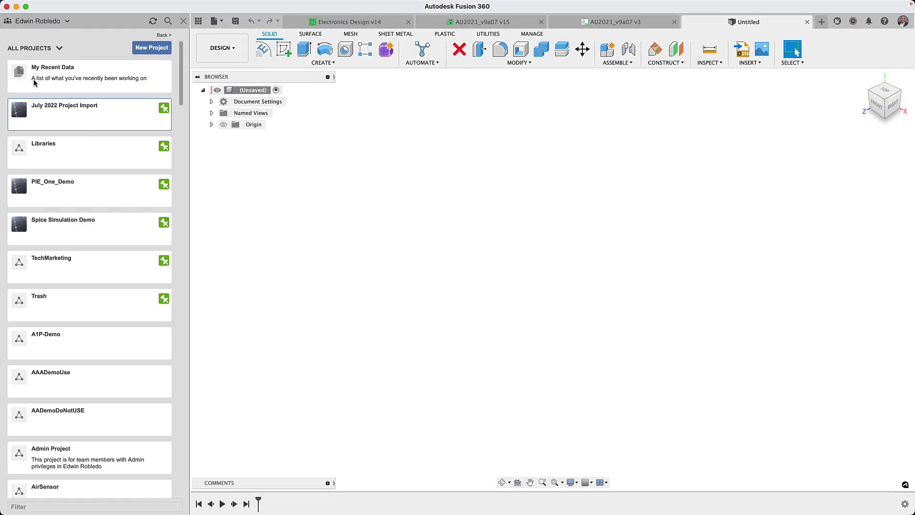
# - Select the MSP-EXP430F5529LP .brd and .sch files from ti-launchpad for upload to July 2022 Project Import
pyautogui.click(49, 112)
pyautogui.click(107, 62)
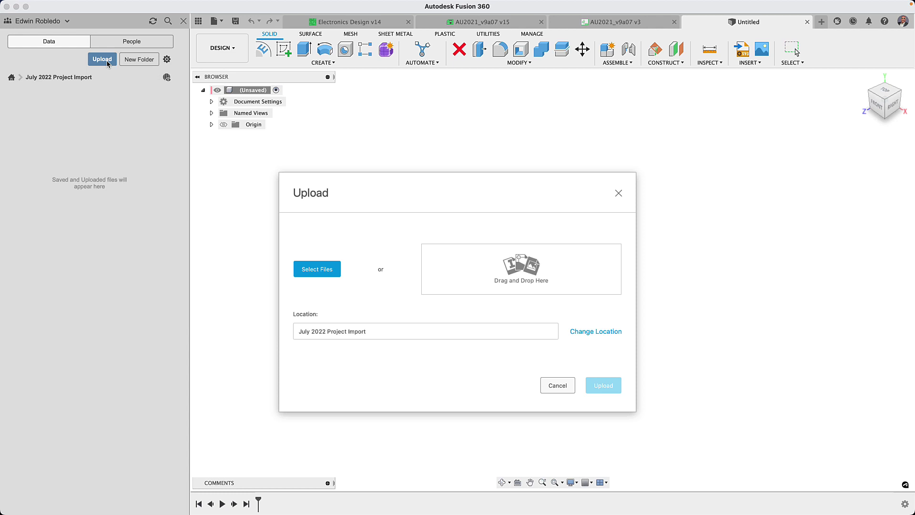
pyautogui.click(319, 274)
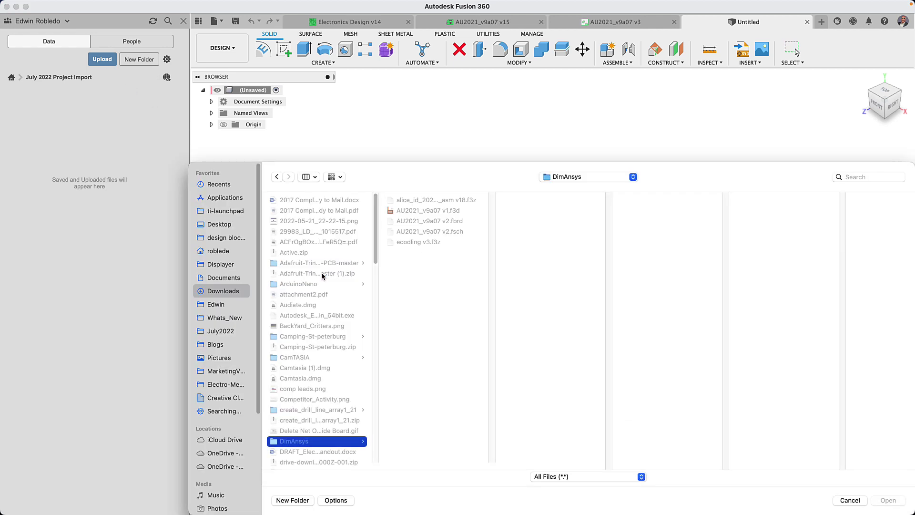
pyautogui.click(231, 212)
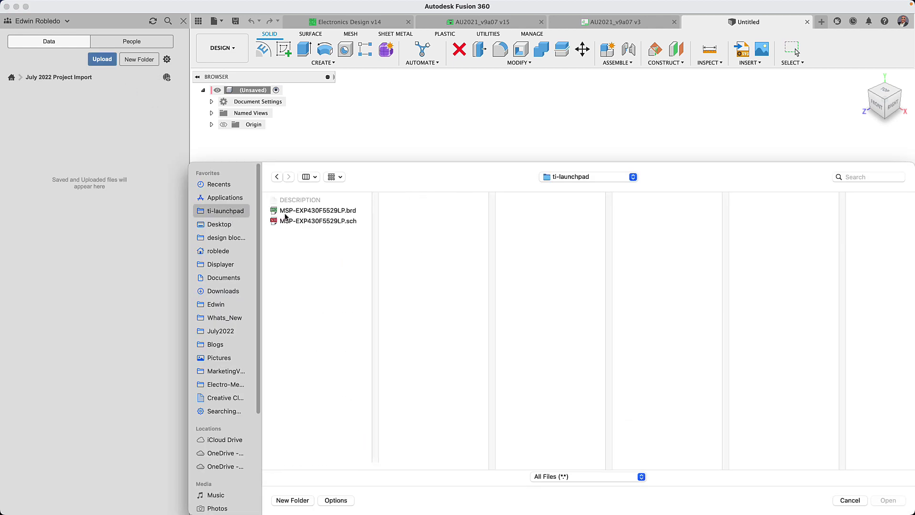
pyautogui.click(303, 211)
pyautogui.keyDown('shift'); pyautogui.click(309, 222); pyautogui.keyUp('shift')
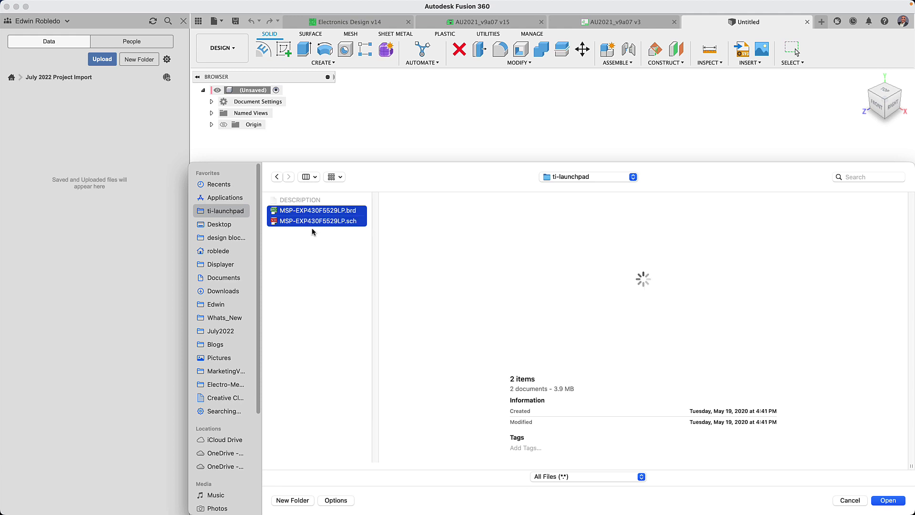
pyautogui.click(889, 500)
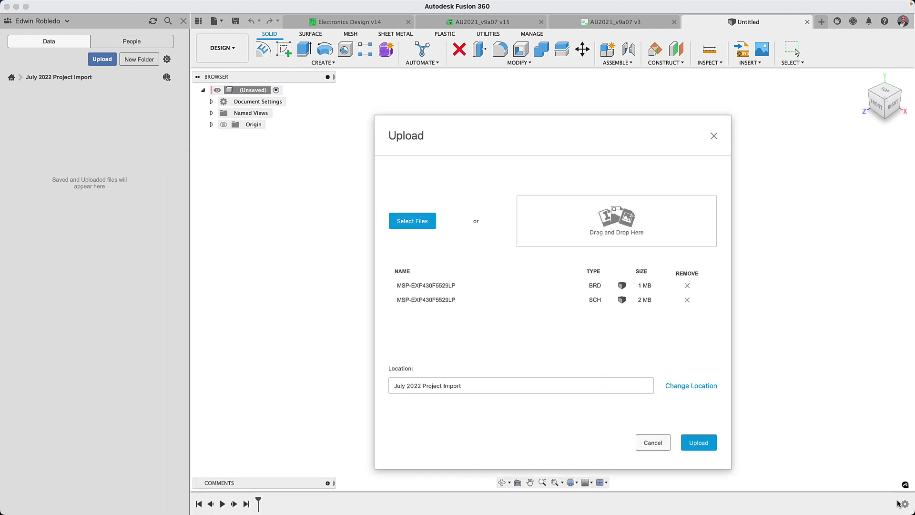
# - Upload both files grouped as one electronics design and dismiss the job status
pyautogui.click(707, 449)
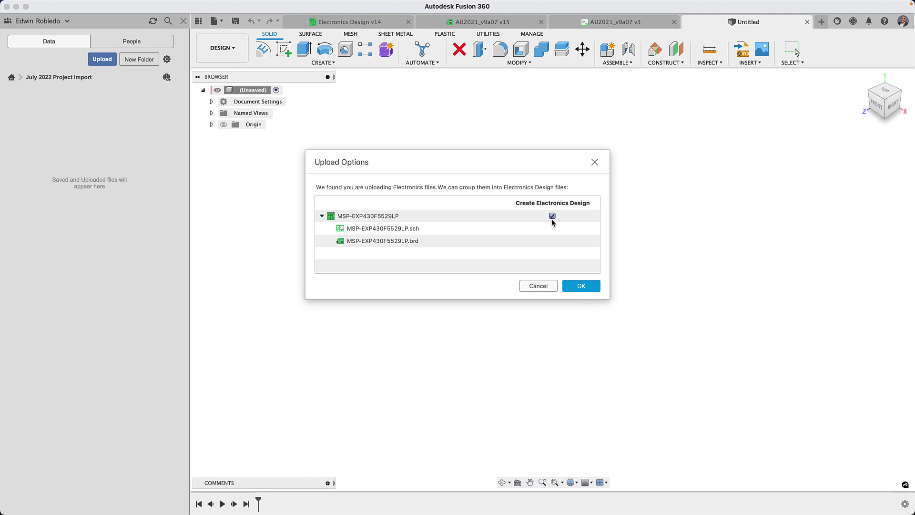
pyautogui.click(578, 285)
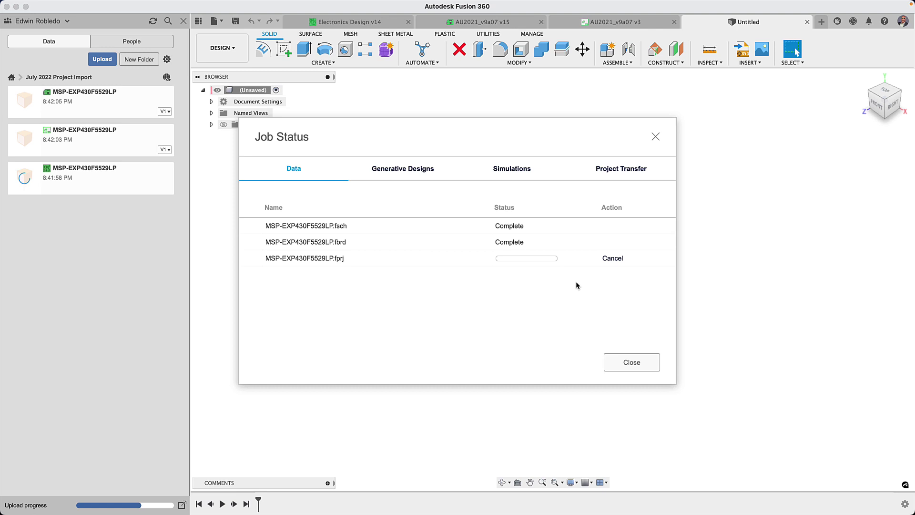
pyautogui.click(631, 363)
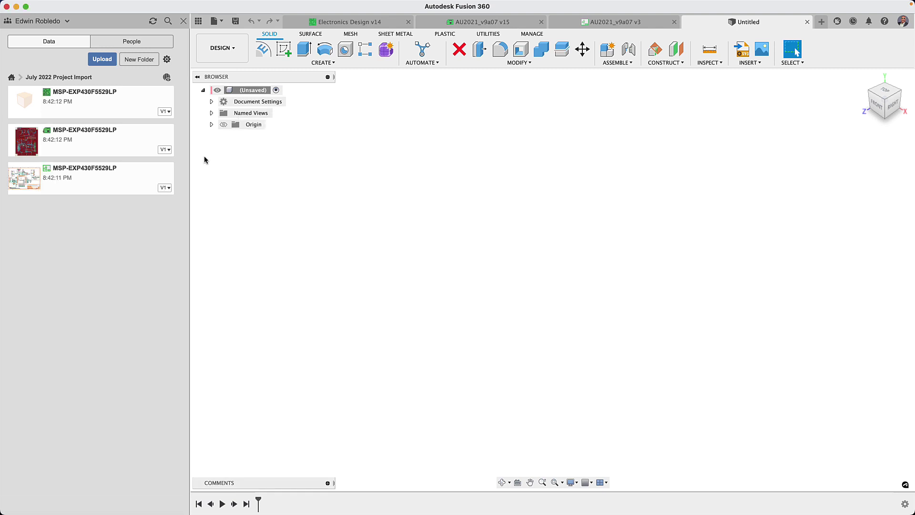
# - Open the MSP-EXP430F5529LP electronics design and switch to its PCB board layout
pyautogui.doubleClick(115, 110)
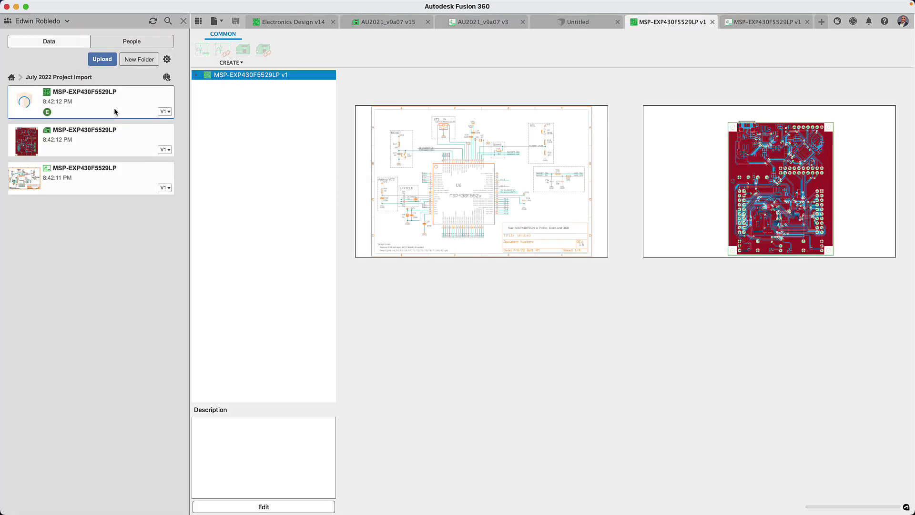
pyautogui.click(248, 85)
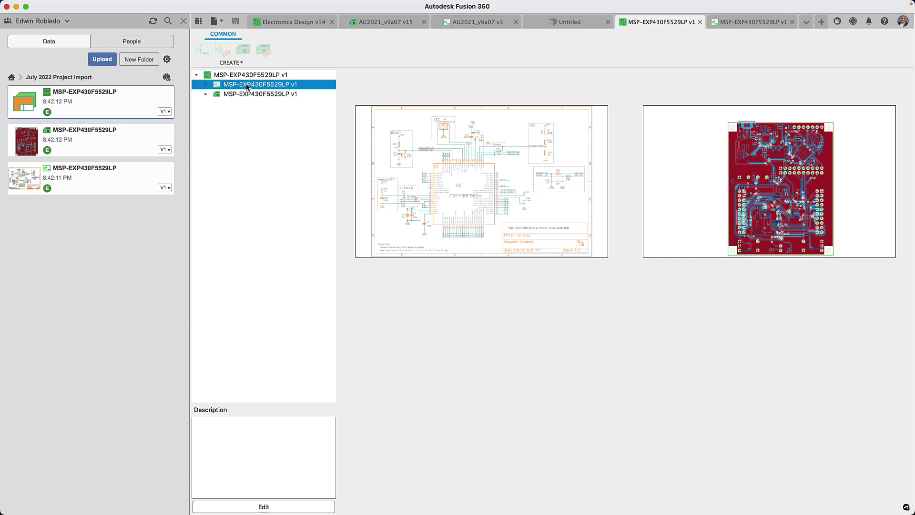
pyautogui.doubleClick(248, 86)
pyautogui.click(209, 53)
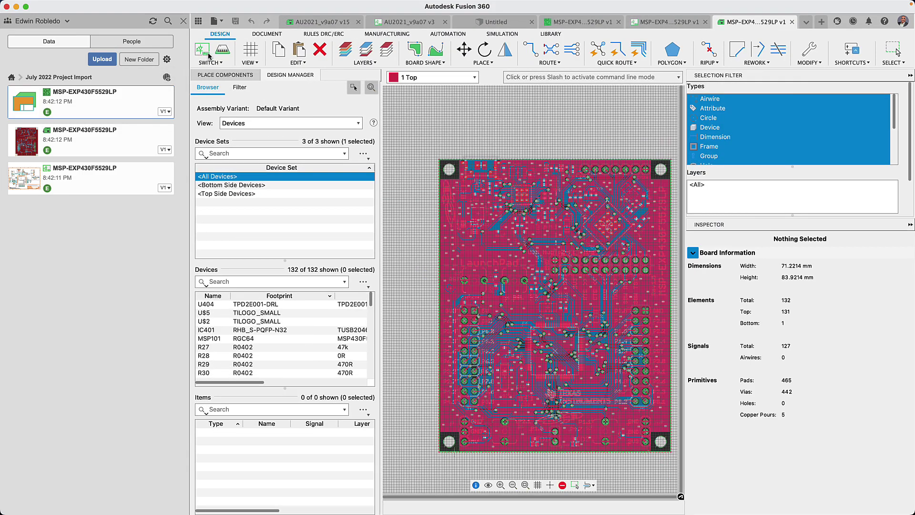
# - Turn the grid on and launch the CAM Processor from Manufacturing
pyautogui.click(537, 485)
pyautogui.click(592, 484)
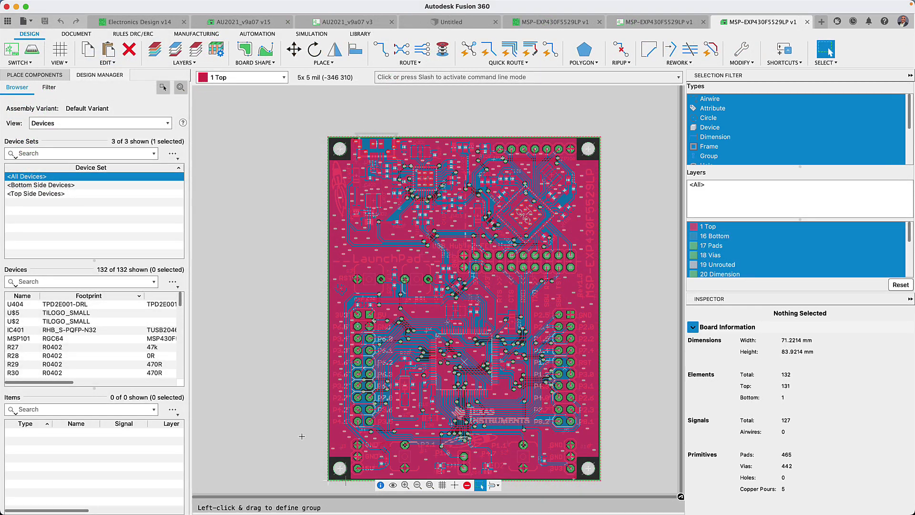
pyautogui.click(196, 34)
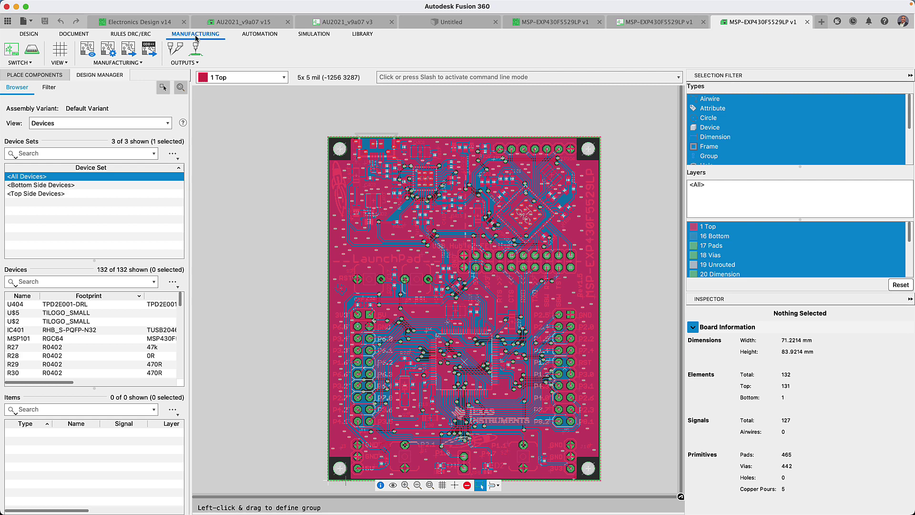
pyautogui.click(103, 53)
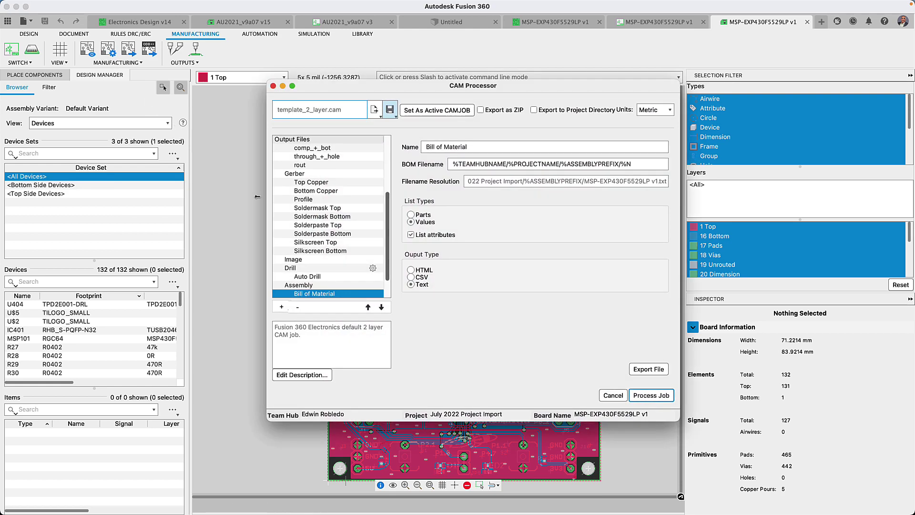
# - Add layer 27 tValues to the Silkscreen Top output alongside 21 tPlace and 25 tNames
pyautogui.click(314, 243)
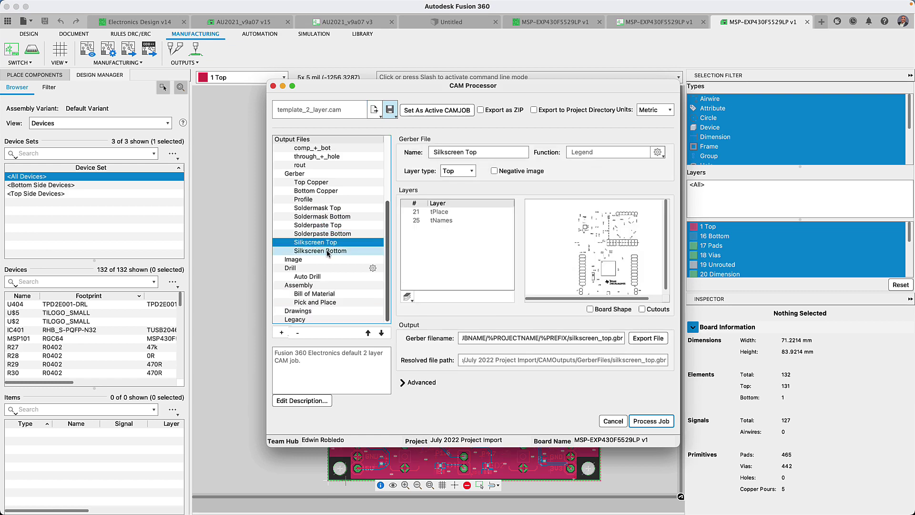
pyautogui.click(408, 296)
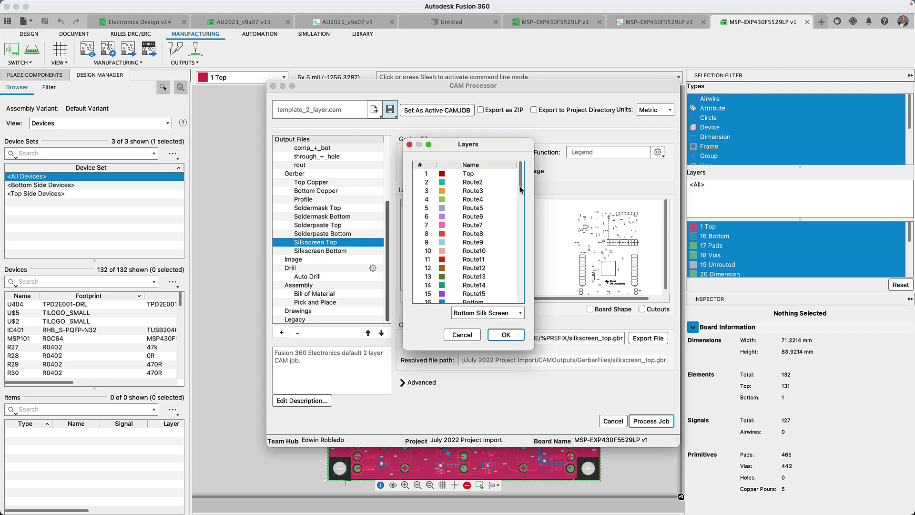
pyautogui.moveTo(522, 191); pyautogui.dragTo(523, 224)
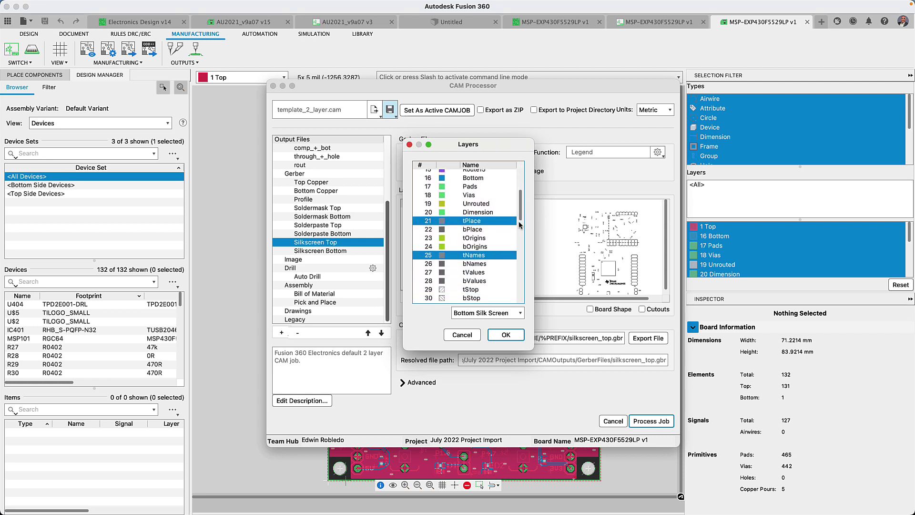
pyautogui.click(427, 276)
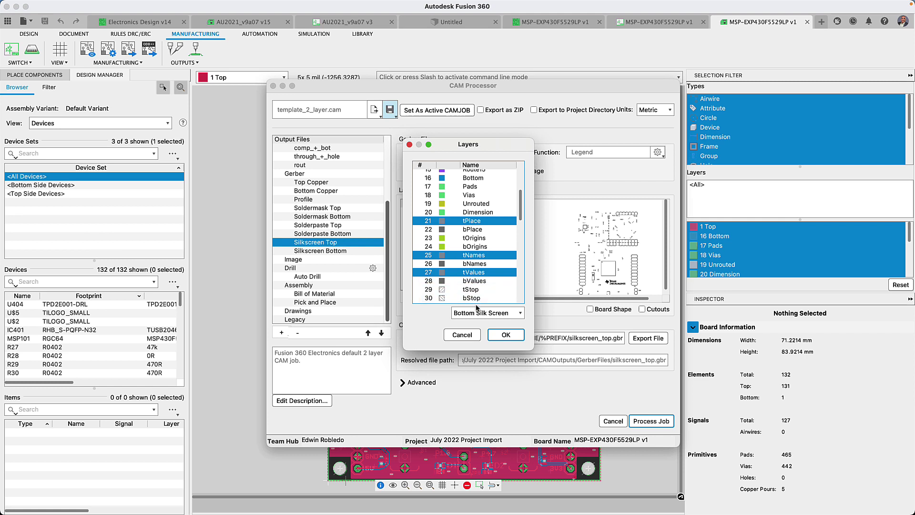
pyautogui.click(506, 335)
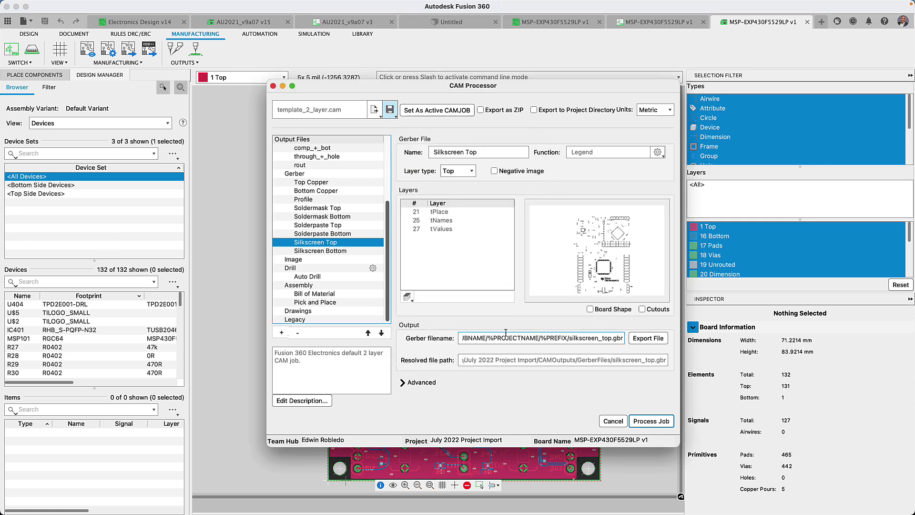
pyautogui.click(390, 111)
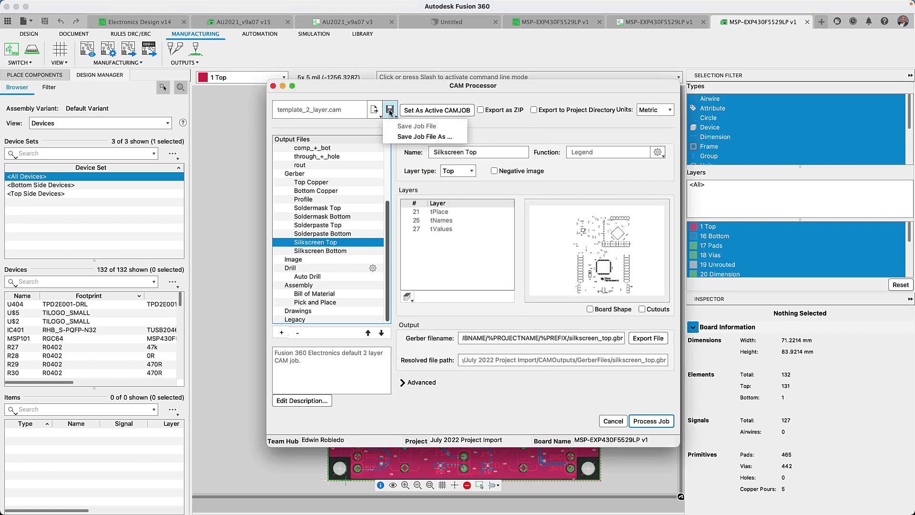
# - Save the job file as July2022-Update.cam, set it as the active CAMJOB, and close the processor
pyautogui.click(403, 137)
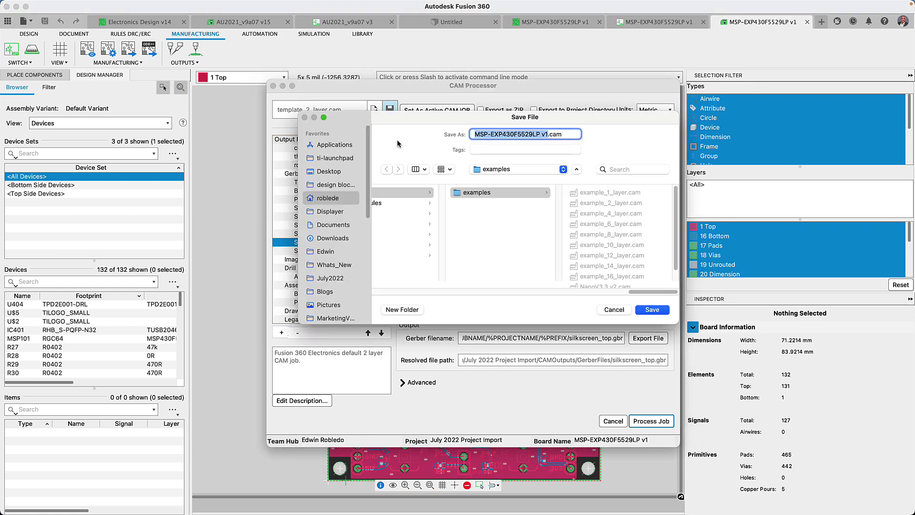
pyautogui.write('July')
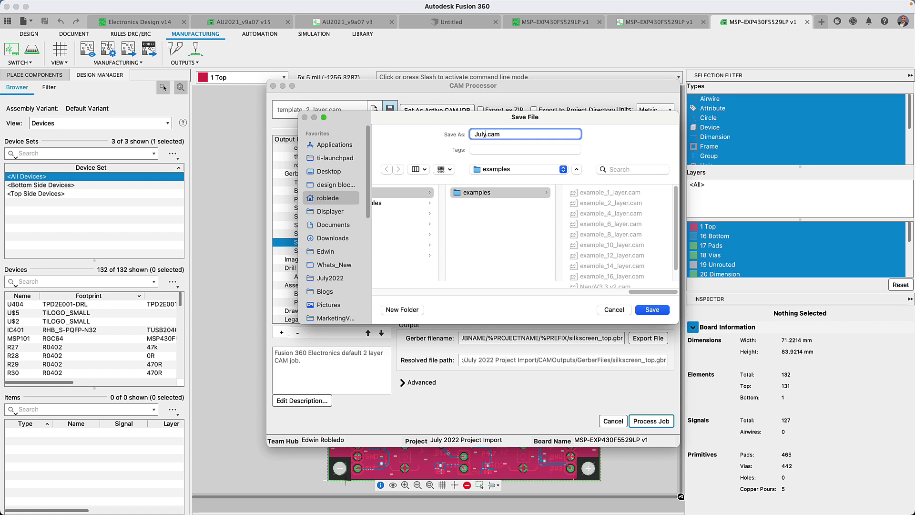
pyautogui.write('2022-')
pyautogui.write('ed')
pyautogui.press('BackSpace')
pyautogui.press('BackSpace')
pyautogui.write('Update')
pyautogui.press('Return')
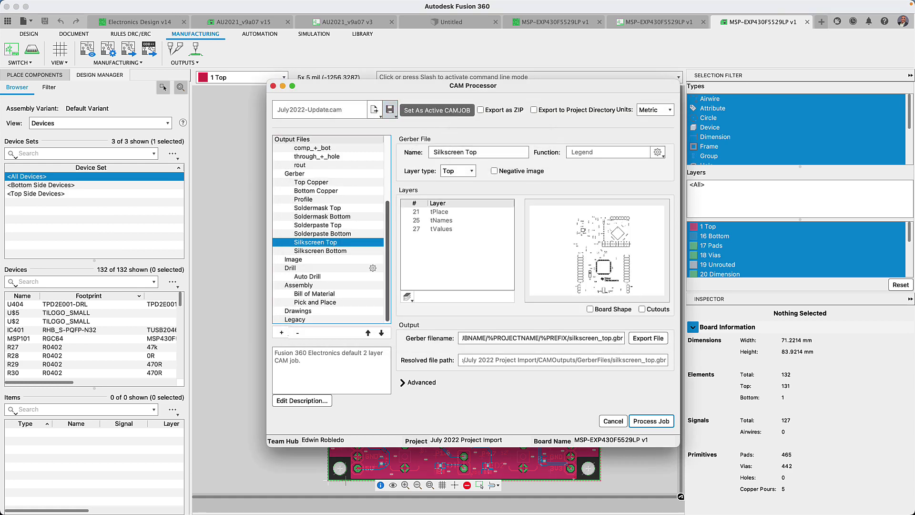
pyautogui.click(448, 111)
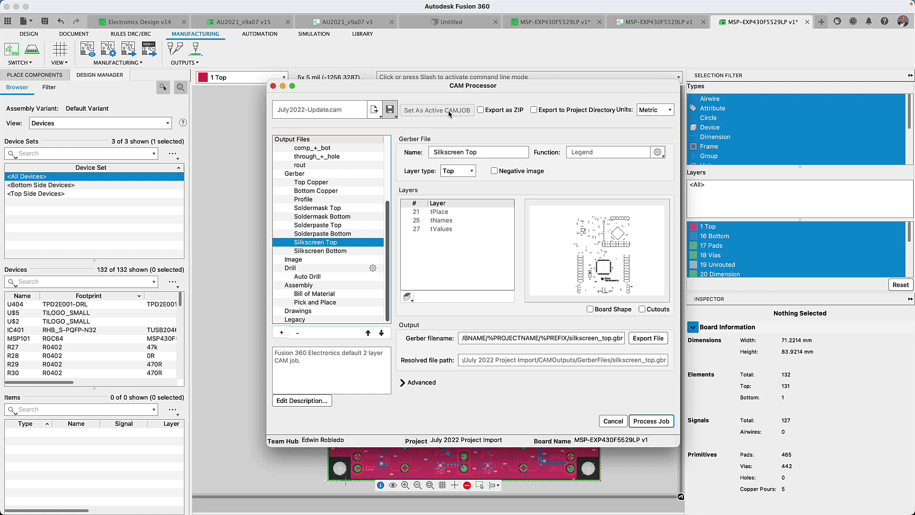
pyautogui.click(273, 85)
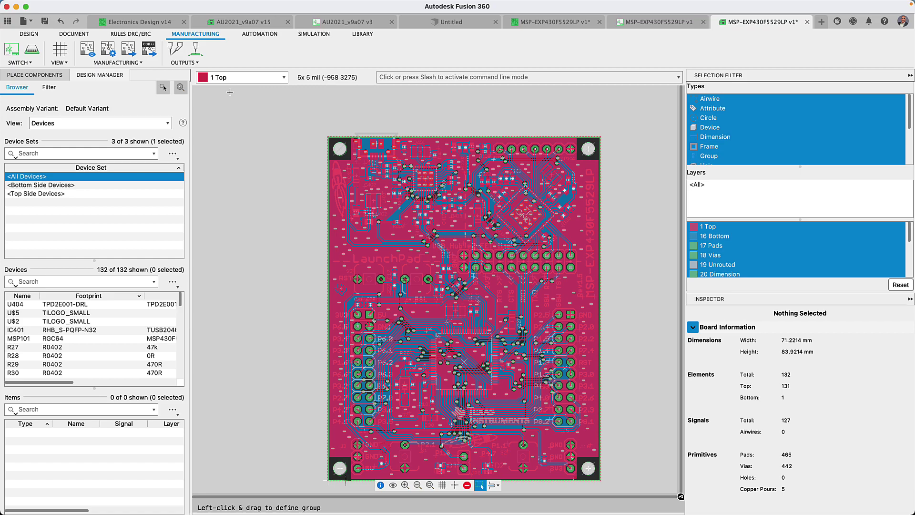
# - Save the board as version 2 and export the MSP-EXP430F5529LP_2022-07-11 manufacturing ZIP archive
pyautogui.press('super+s')
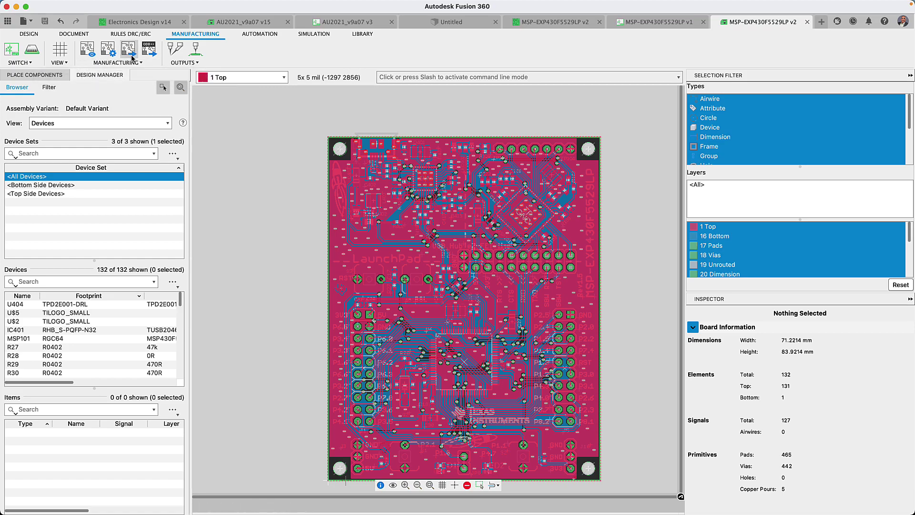
pyautogui.click(133, 58)
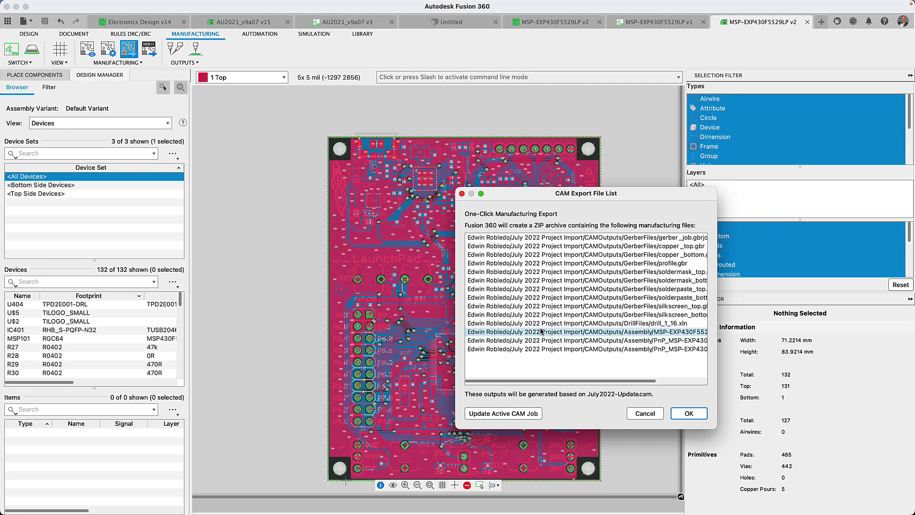
pyautogui.click(689, 413)
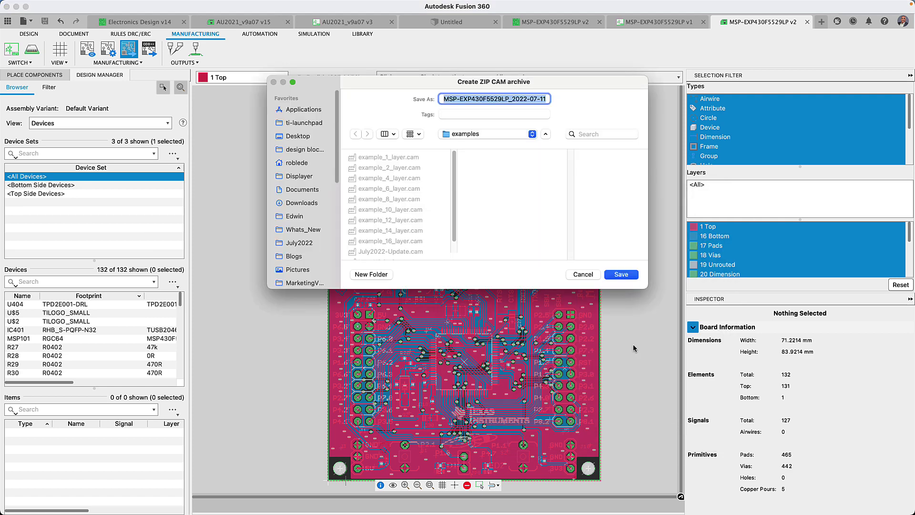
pyautogui.click(620, 275)
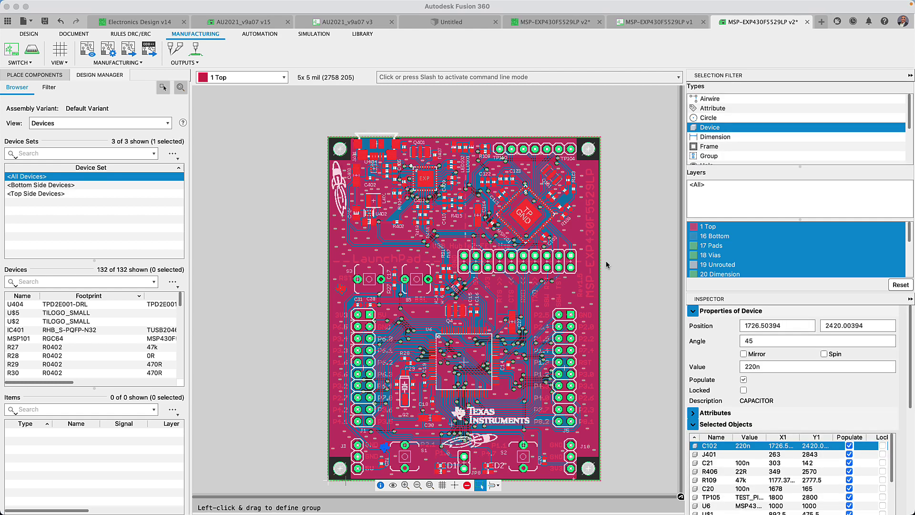
pyautogui.click(246, 23)
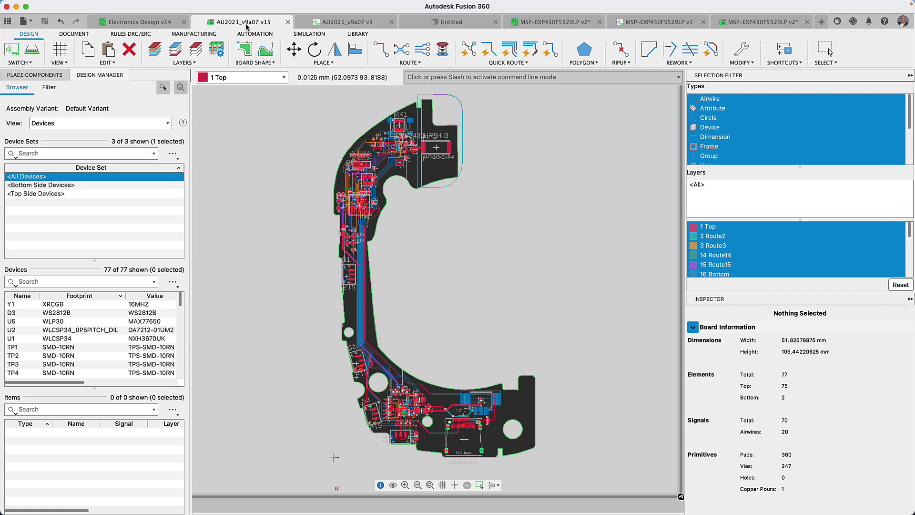
# - Zoom and pan the AU2021_v9a07 v15 board to switch S1 and start the Ripup tool
pyautogui.press('g')
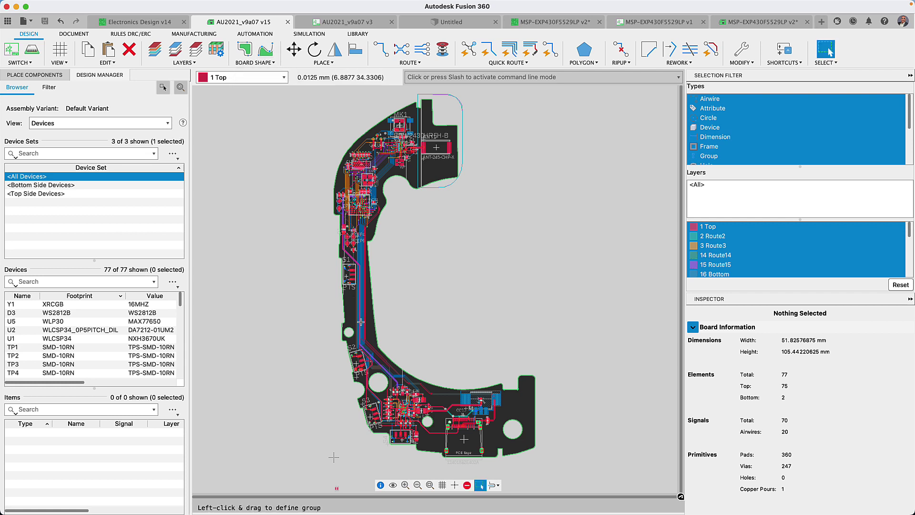
pyautogui.scroll(5, 361, 322)
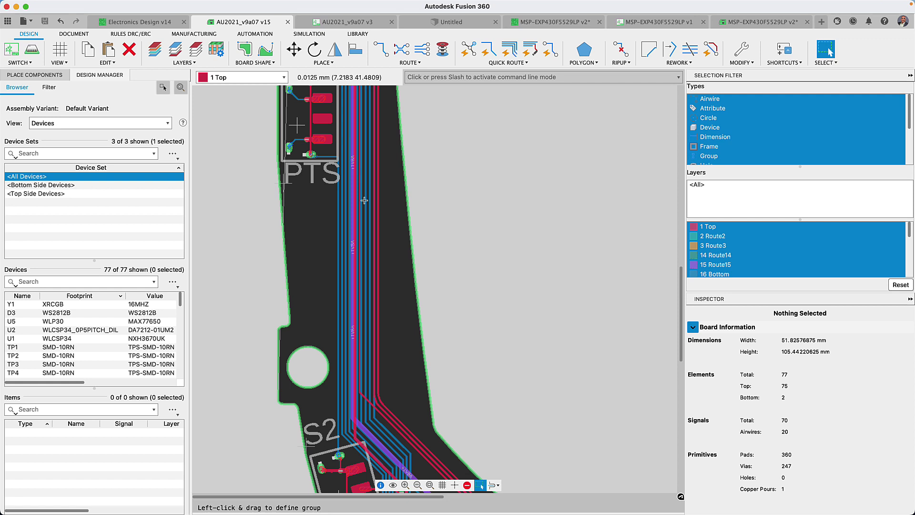
pyautogui.moveTo(365, 200); pyautogui.dragTo(387, 359, button='middle')
pyautogui.scroll(1, 387, 359)
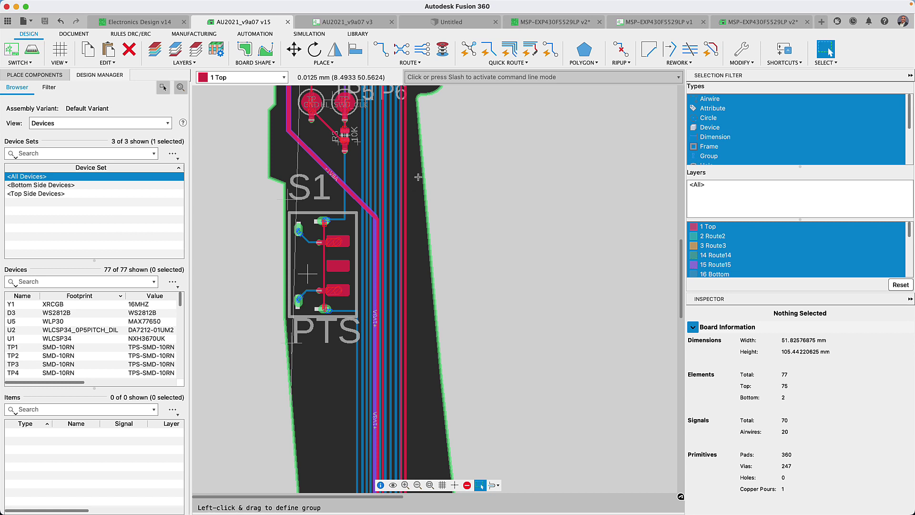
pyautogui.click(621, 51)
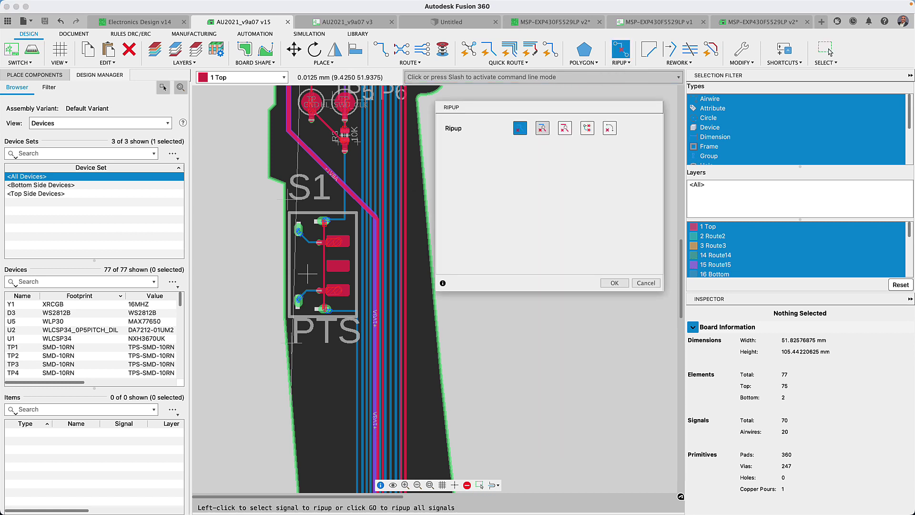
# - Rip up only the physically connected traces and vias around resistors R4 and R3
pyautogui.click(543, 128)
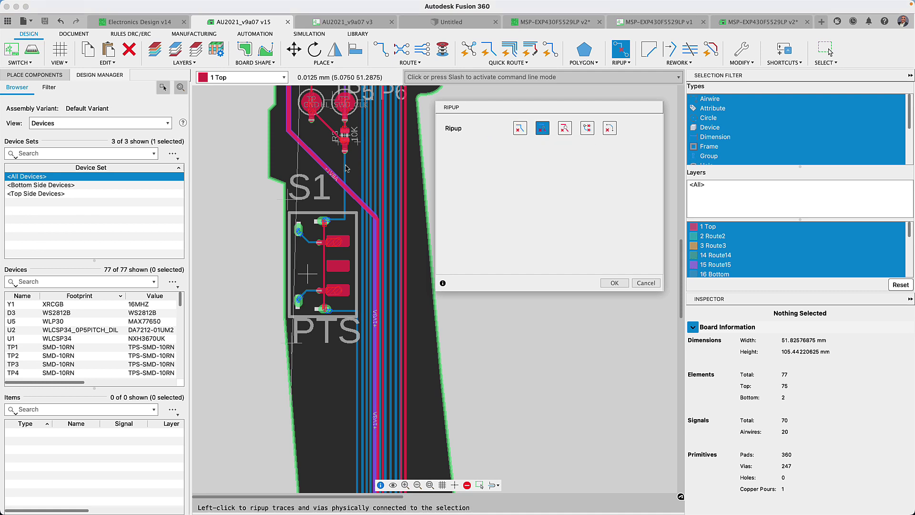
pyautogui.click(335, 133)
pyautogui.click(344, 128)
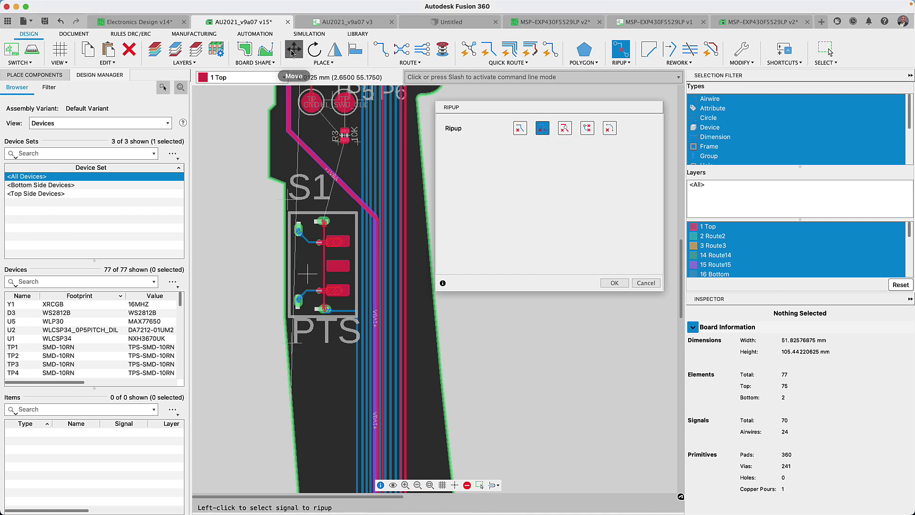
# - Move resistor R3, mirroring it from the bottom to the top side, and place it
pyautogui.press('m')
pyautogui.click(343, 136)
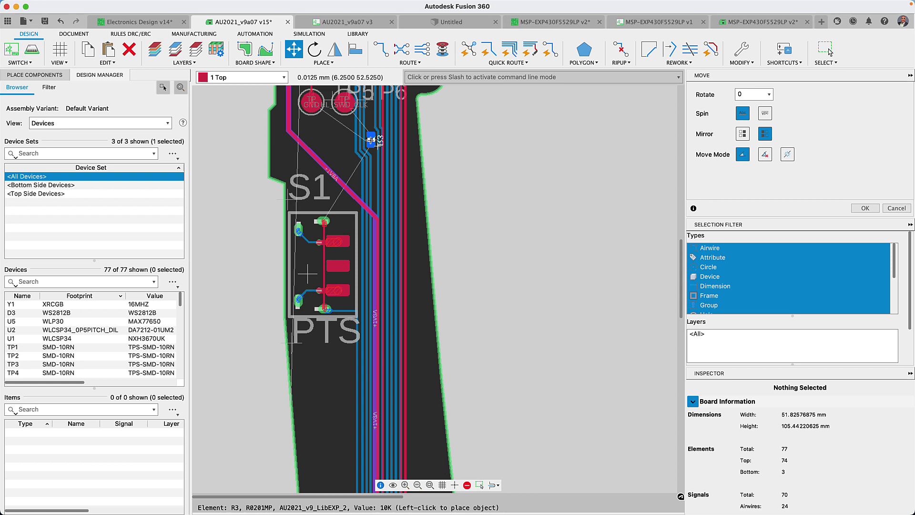
pyautogui.middleClick(380, 160)
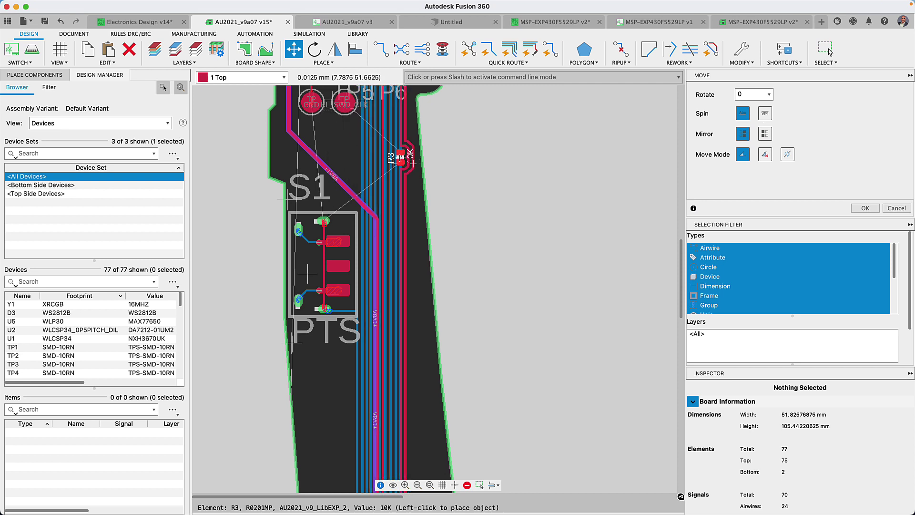
pyautogui.click(341, 141)
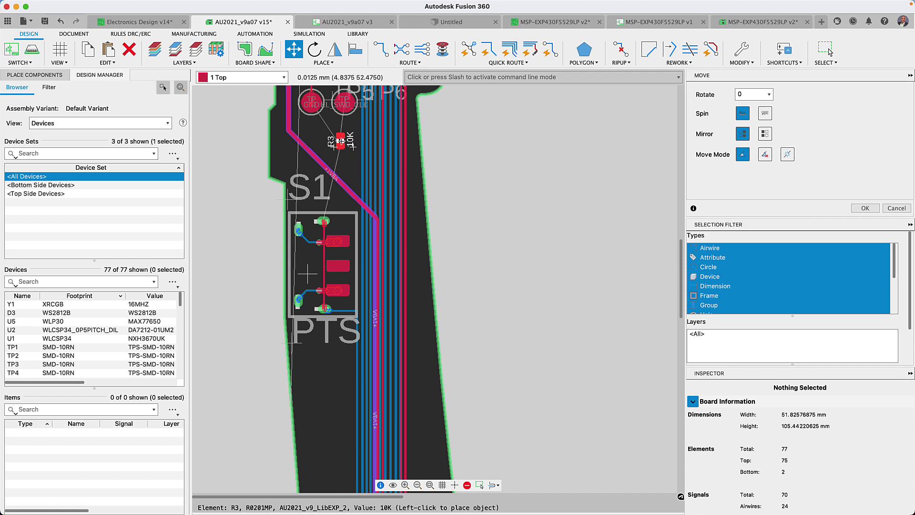
pyautogui.press('Escape')
pyautogui.rightClick(423, 161)
# - Convert the board outline into a Top-layer copper pour polygon
pyautogui.moveTo(427, 167)
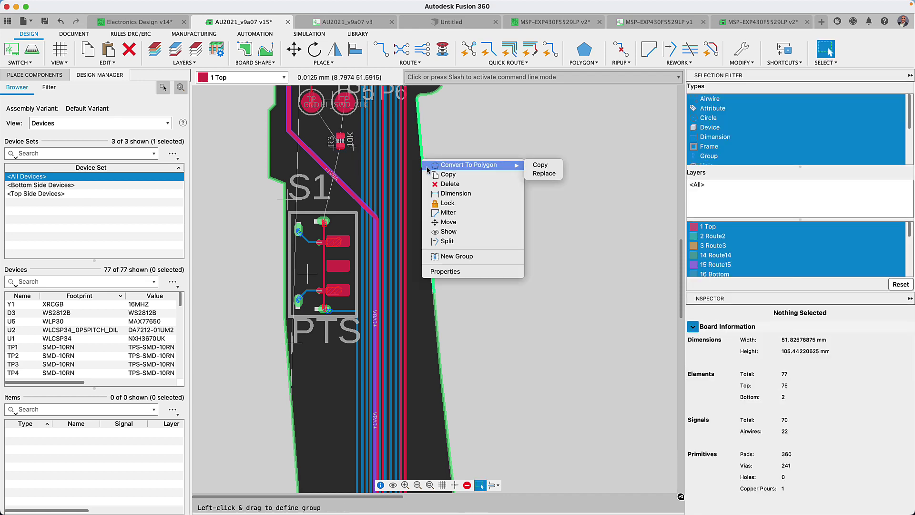
pyautogui.click(540, 165)
pyautogui.click(455, 60)
pyautogui.click(643, 485)
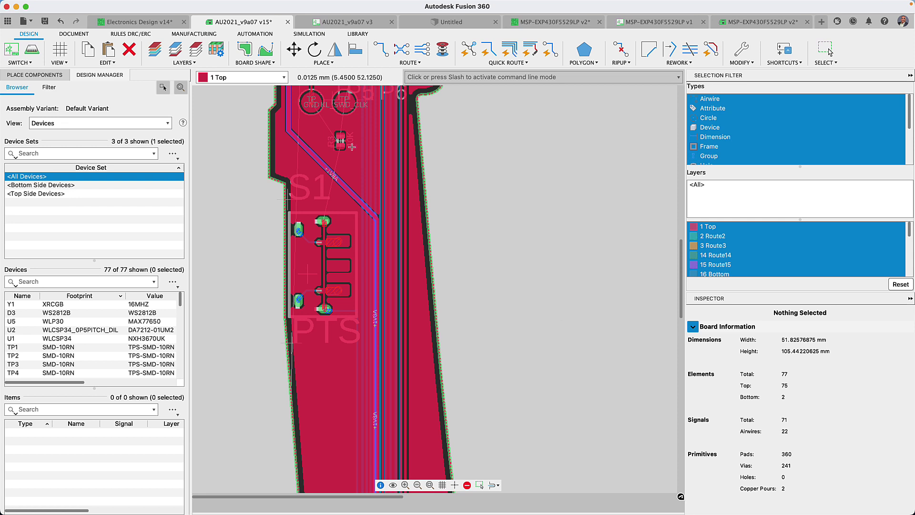
# - Move R3 slightly right, then lower and further right on the board
pyautogui.press('m')
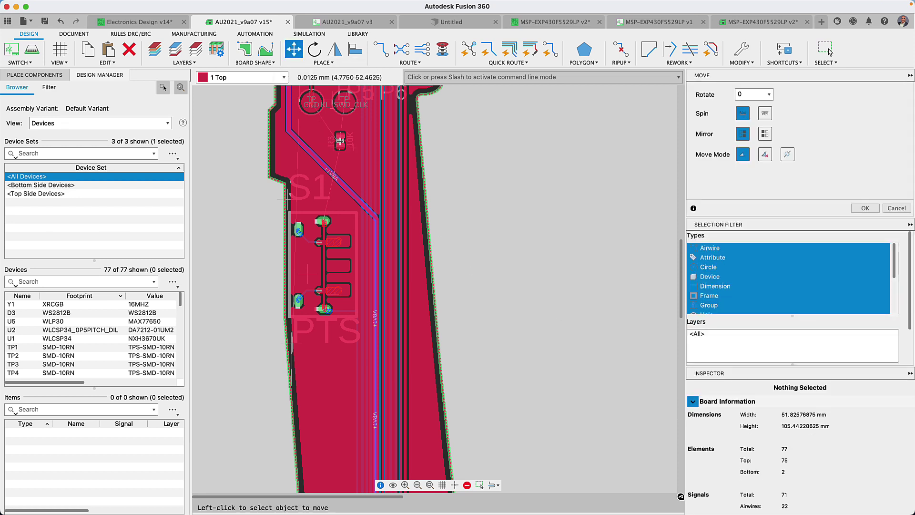
pyautogui.click(341, 141)
pyautogui.click(355, 142)
pyautogui.click(356, 142)
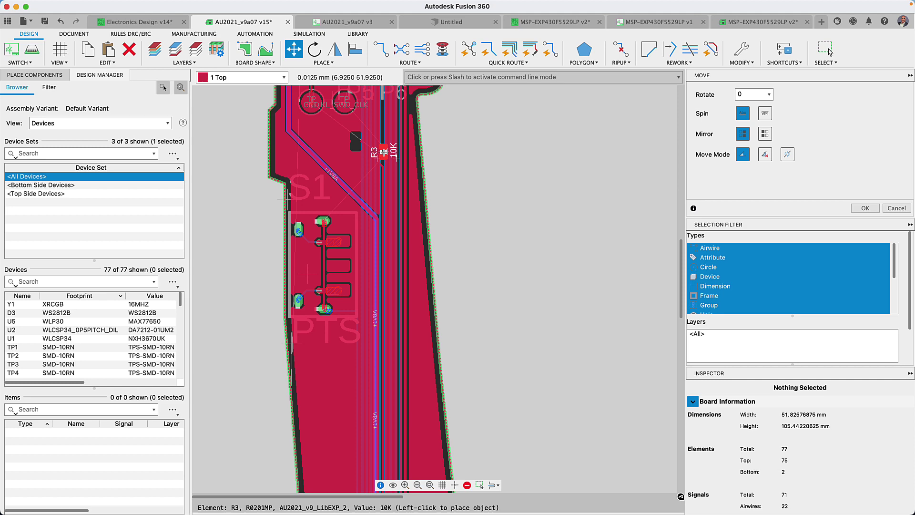
pyautogui.click(383, 151)
pyautogui.scroll(2, 384, 151)
pyautogui.scroll(2, 384, 151)
pyautogui.click(383, 151)
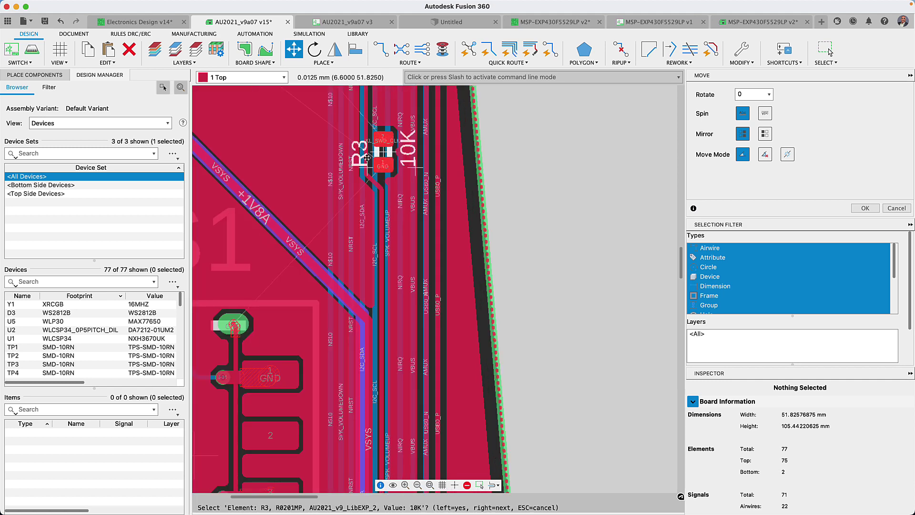
# - Flip R3 to the bottom side and back to the top, then place it further right
pyautogui.click(362, 153)
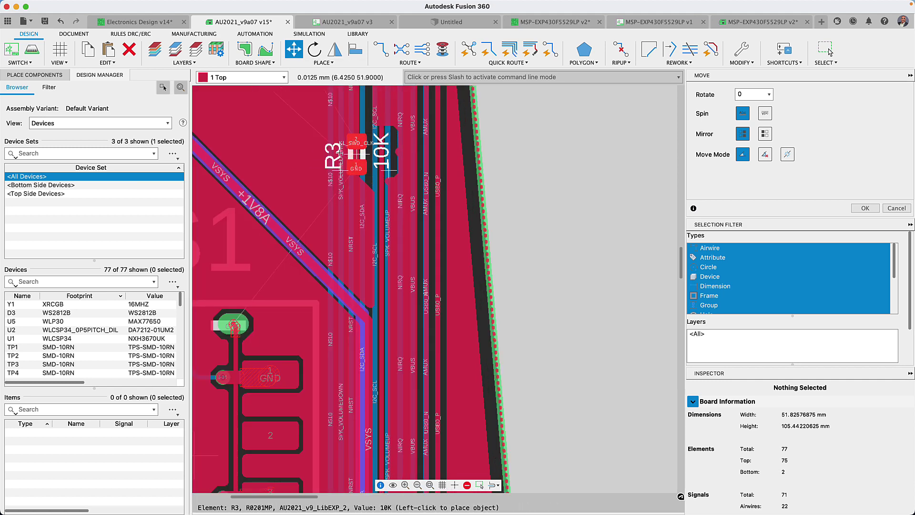
pyautogui.middleClick(324, 153)
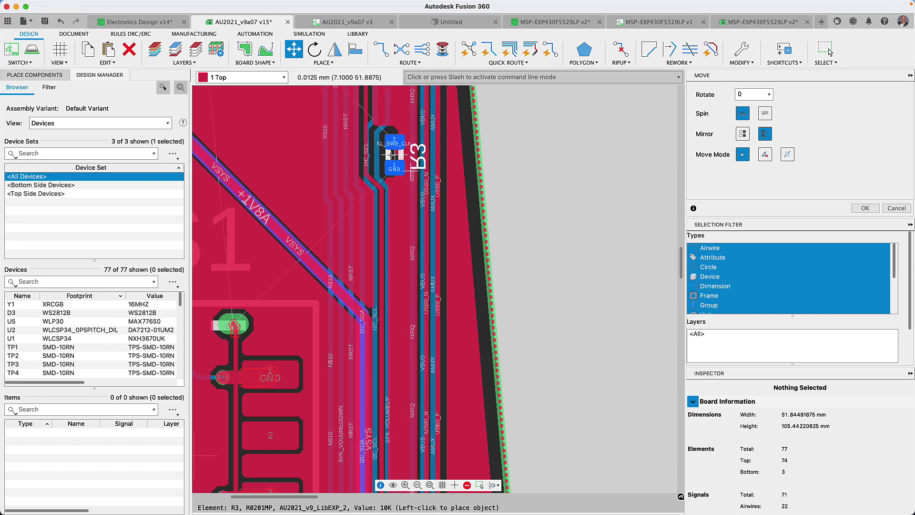
pyautogui.middleClick(394, 154)
pyautogui.click(434, 153)
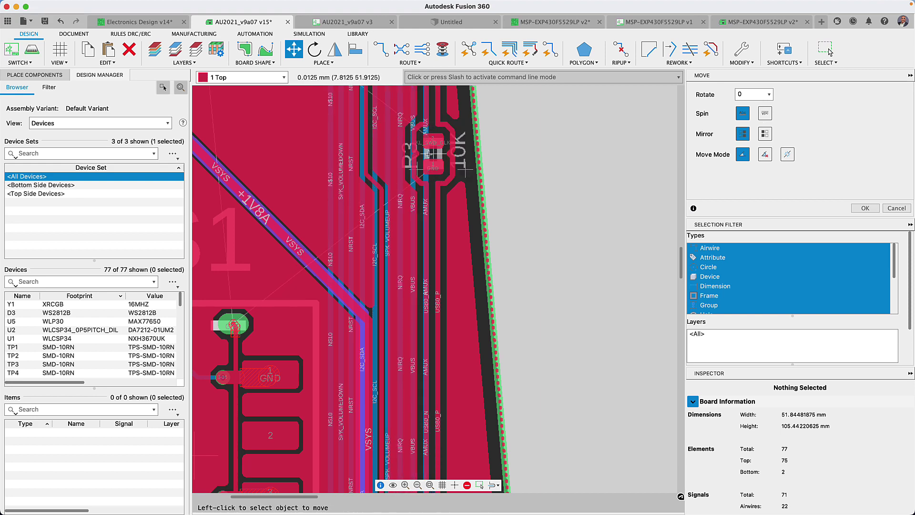
# - Save the board as v16, then inspect the ODB++ silkscreen_+_top and top copper outputs in CAM Processor
pyautogui.click(45, 21)
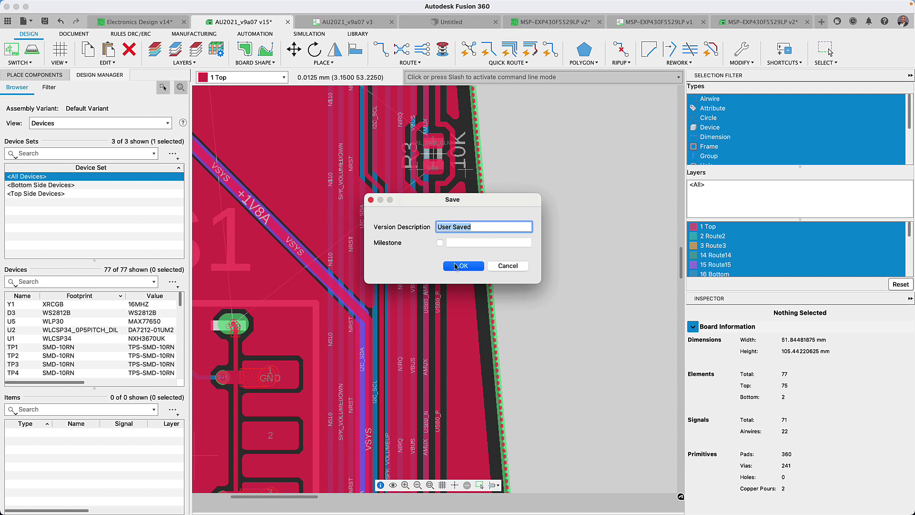
pyautogui.click(460, 266)
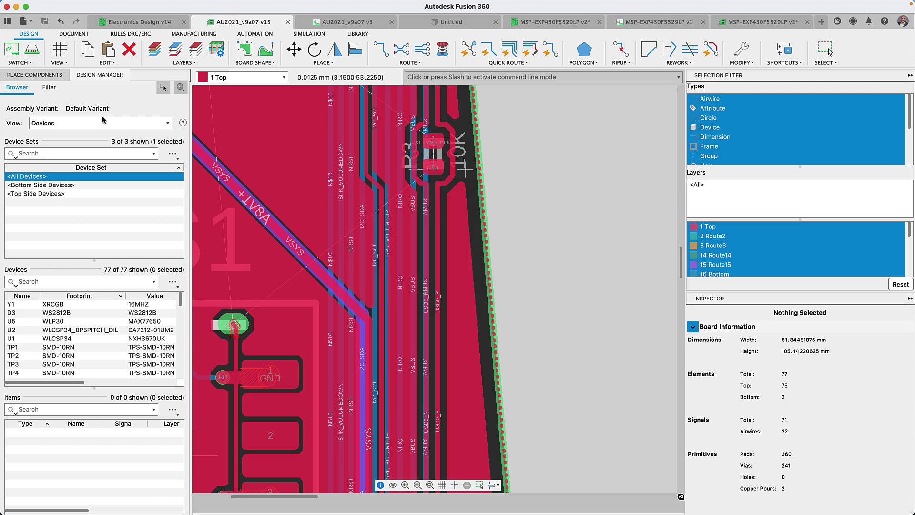
pyautogui.click(181, 34)
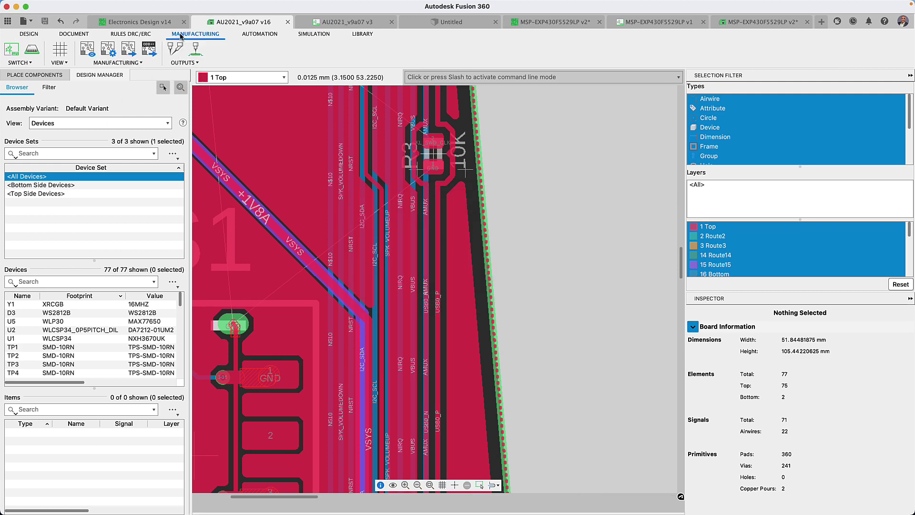
pyautogui.click(108, 48)
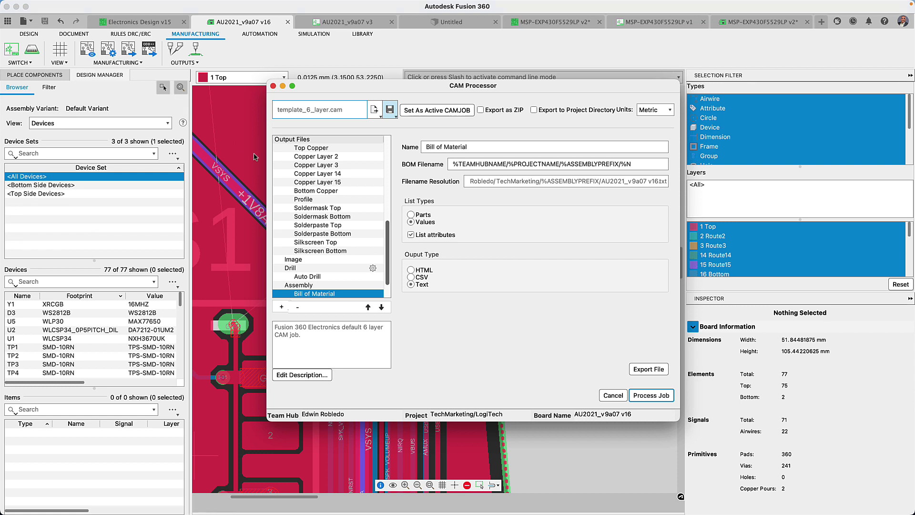
pyautogui.scroll(10, 378, 151)
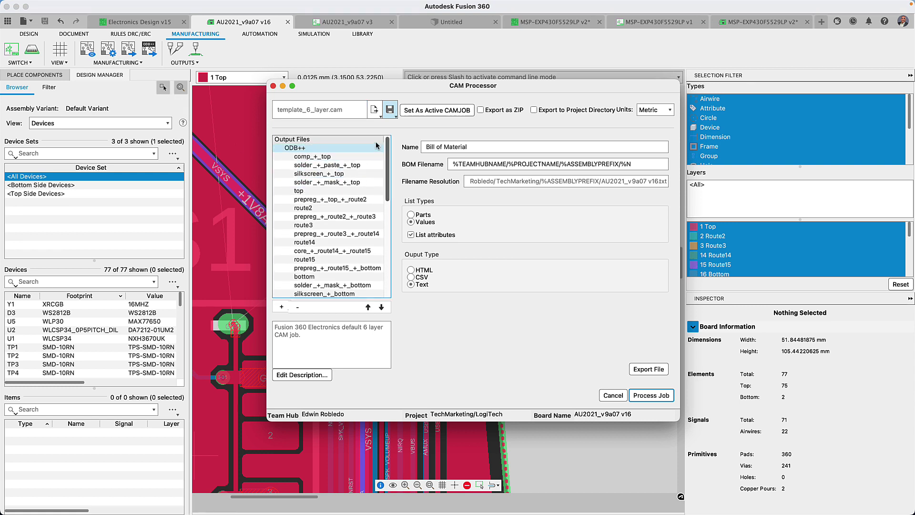
pyautogui.click(340, 174)
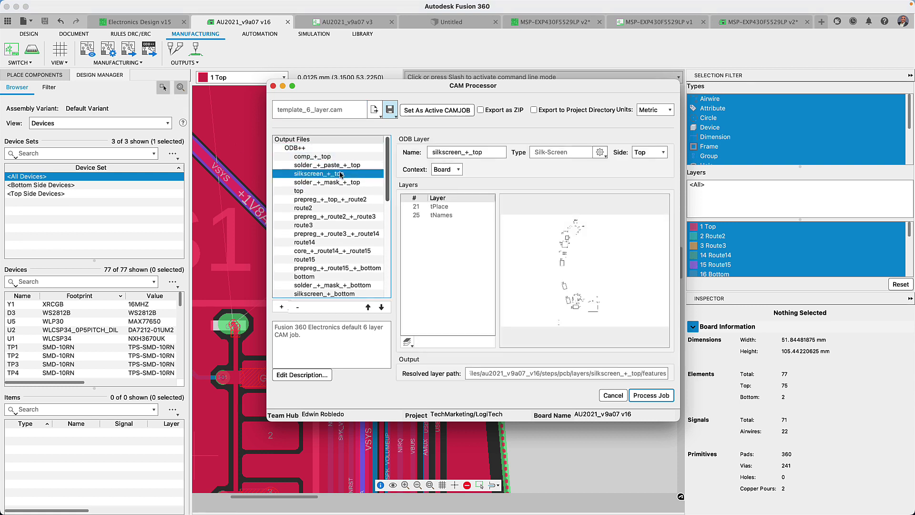
pyautogui.click(341, 191)
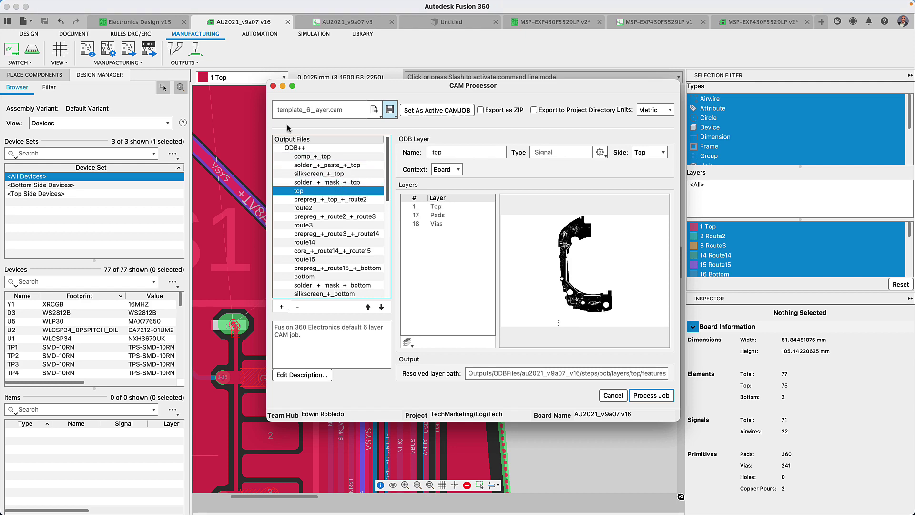
pyautogui.click(273, 86)
# - Discard the CAM job changes and review the Electronics Defaults for trace widths, vias and drills
pyautogui.click(435, 252)
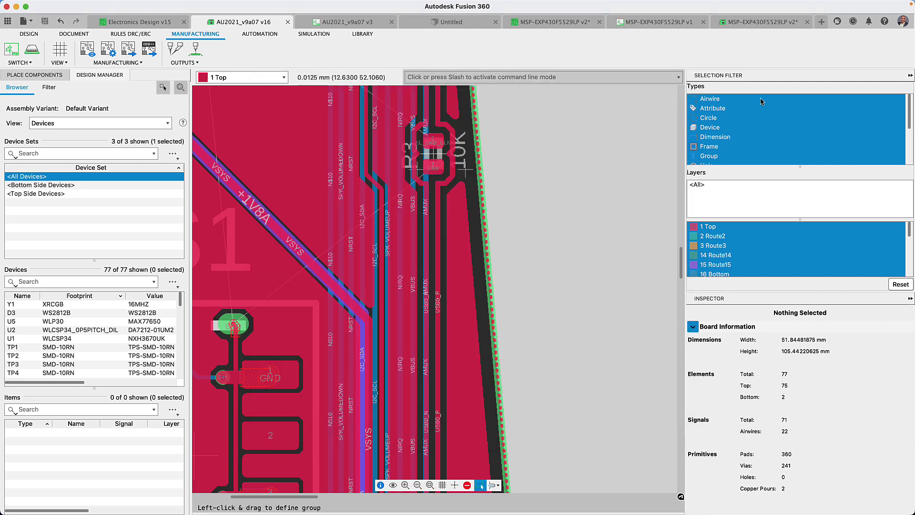
pyautogui.click(901, 23)
pyautogui.click(893, 46)
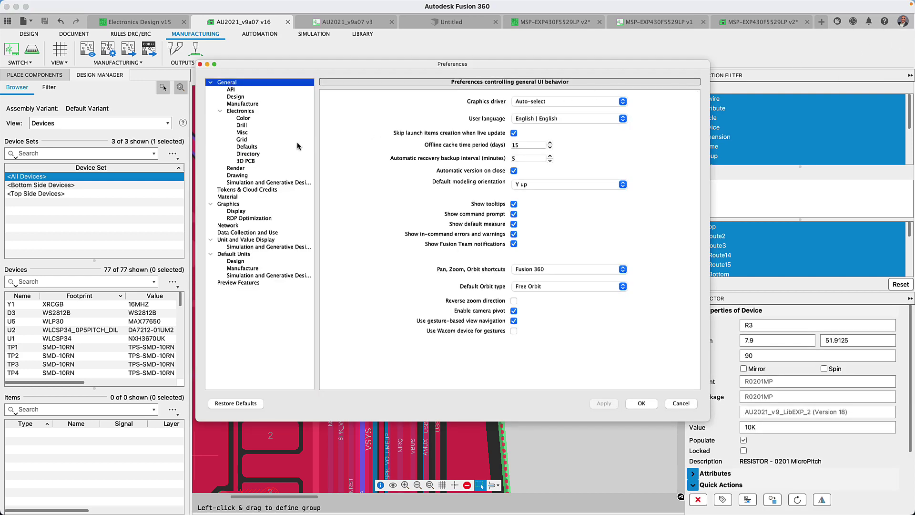
pyautogui.click(256, 148)
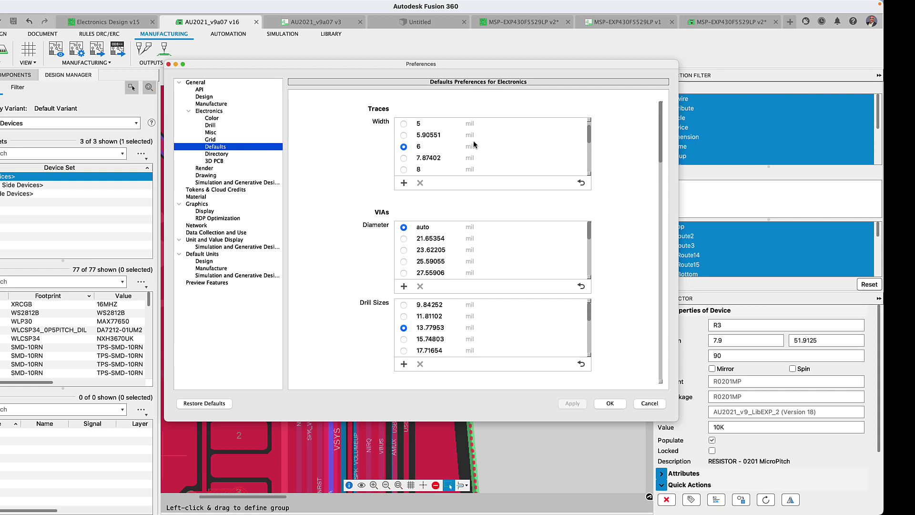
pyautogui.click(661, 130)
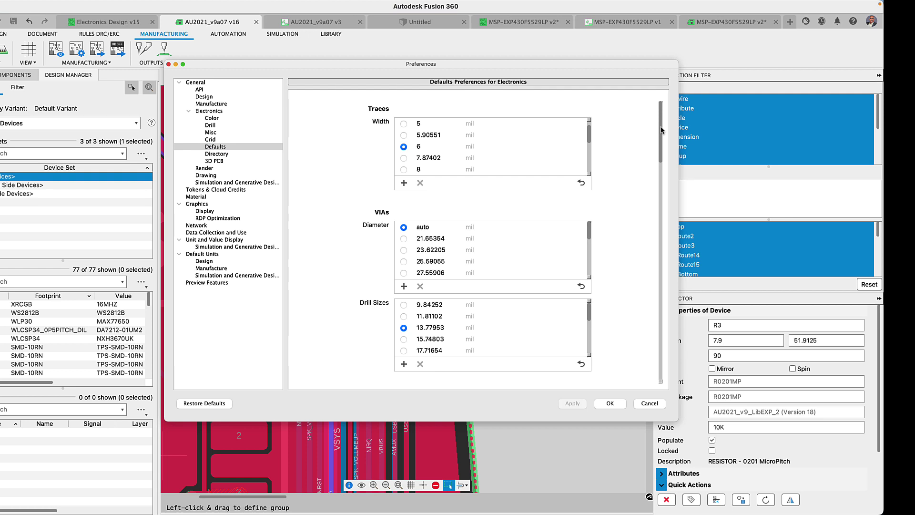
pyautogui.moveTo(661, 130); pyautogui.dragTo(620, 334)
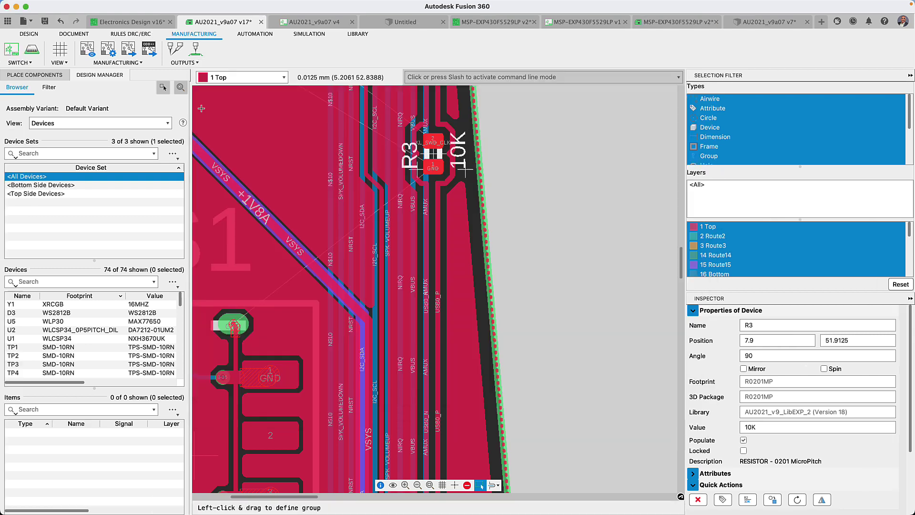
# - In Push to 3D PCB, try the Most Detailed preset, then settle on Recommended
pyautogui.click(31, 49)
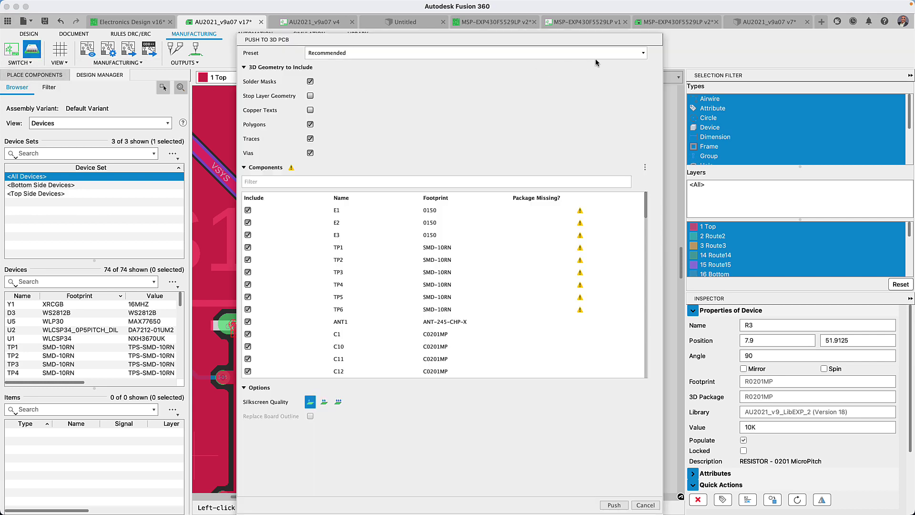
pyautogui.click(644, 54)
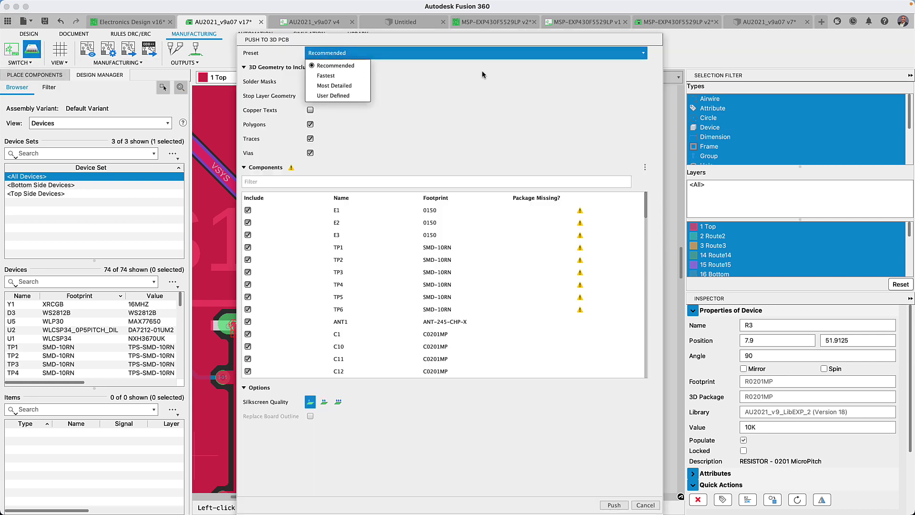
pyautogui.click(347, 87)
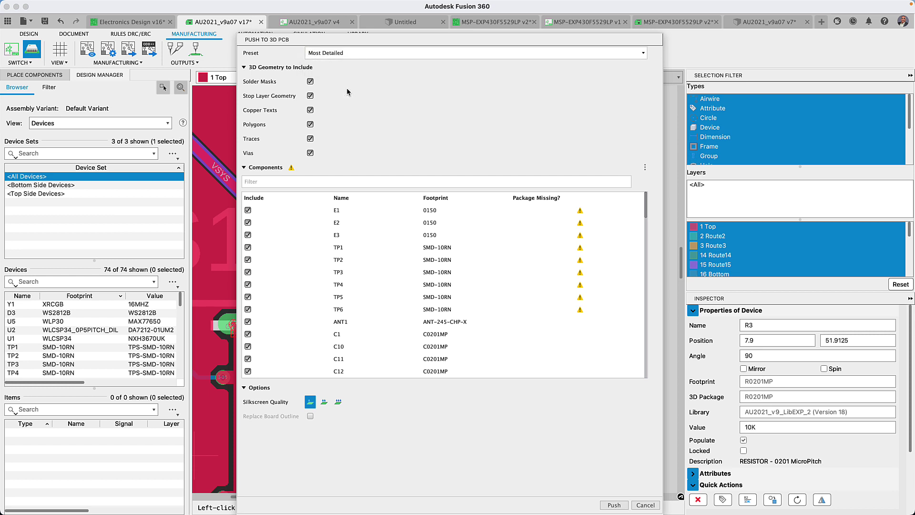
pyautogui.click(367, 57)
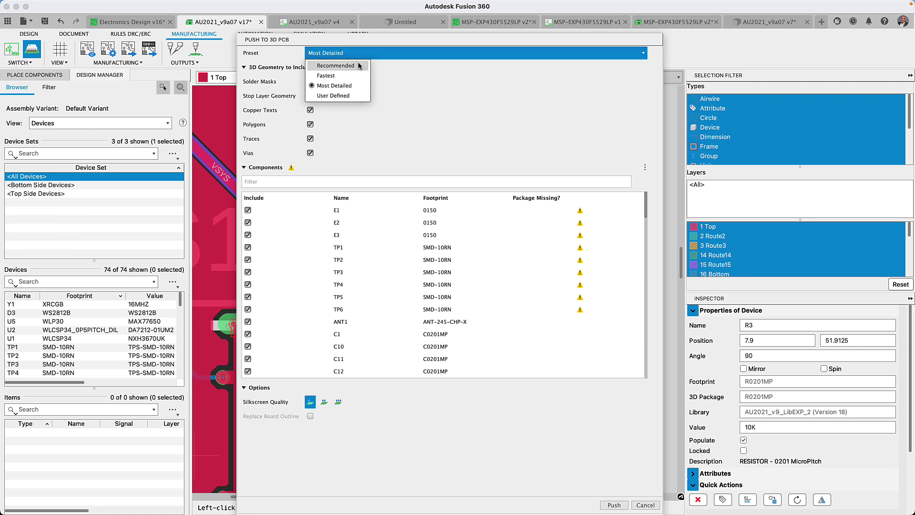
pyautogui.click(358, 63)
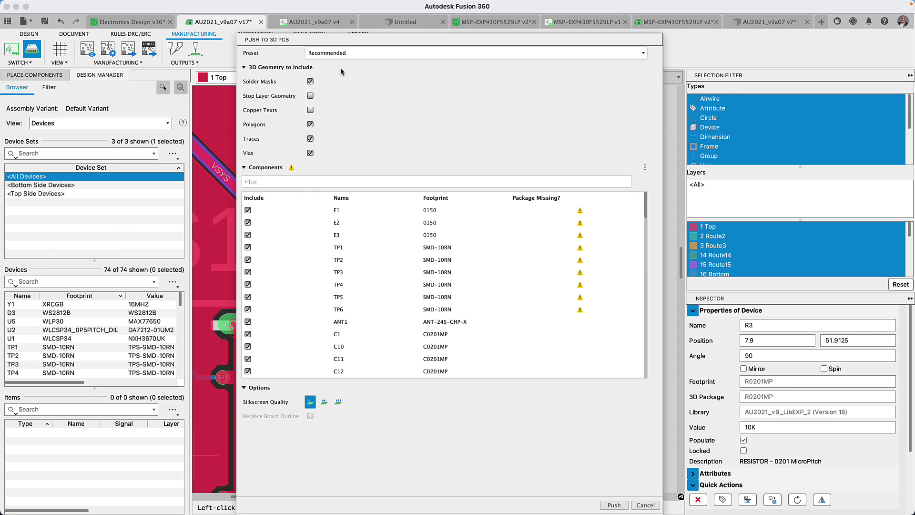
# - Exclude E1–E3 and TP1–TP6 from the 3D model and push the board to 3D PCB
pyautogui.click(248, 210)
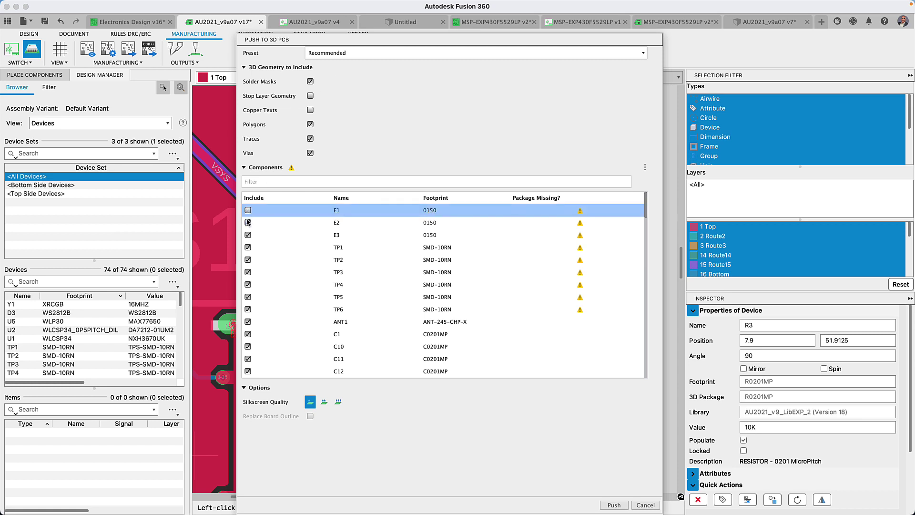
pyautogui.click(248, 223)
pyautogui.click(248, 235)
pyautogui.click(248, 247)
pyautogui.click(248, 260)
pyautogui.click(248, 273)
pyautogui.click(248, 284)
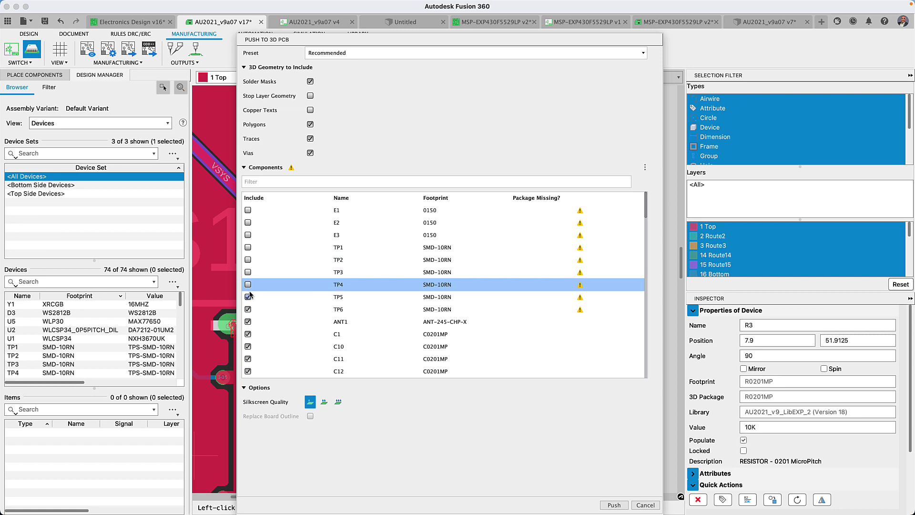
pyautogui.click(248, 297)
pyautogui.click(248, 310)
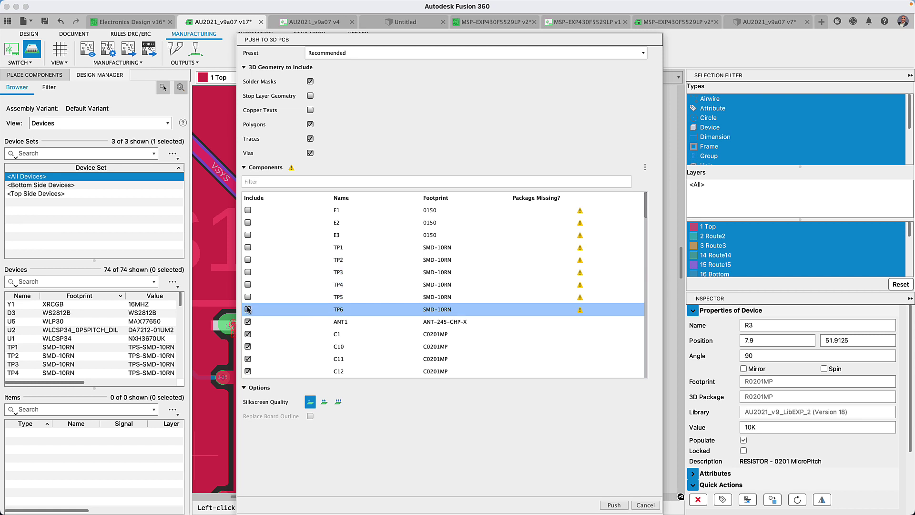
pyautogui.click(615, 505)
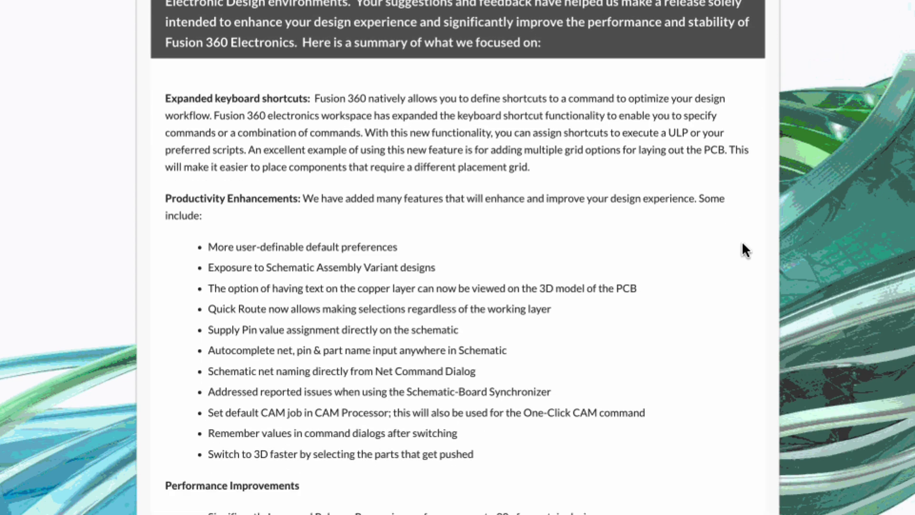
# - Scroll the update article down to the EAGLE Migration and Insider build sections
pyautogui.scroll(-20, 744, 245)
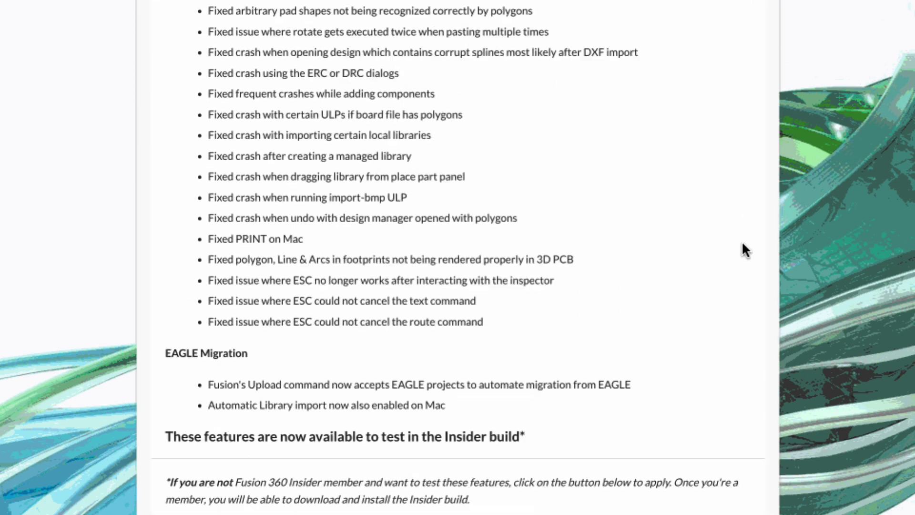
pyautogui.scroll(-2, 742, 242)
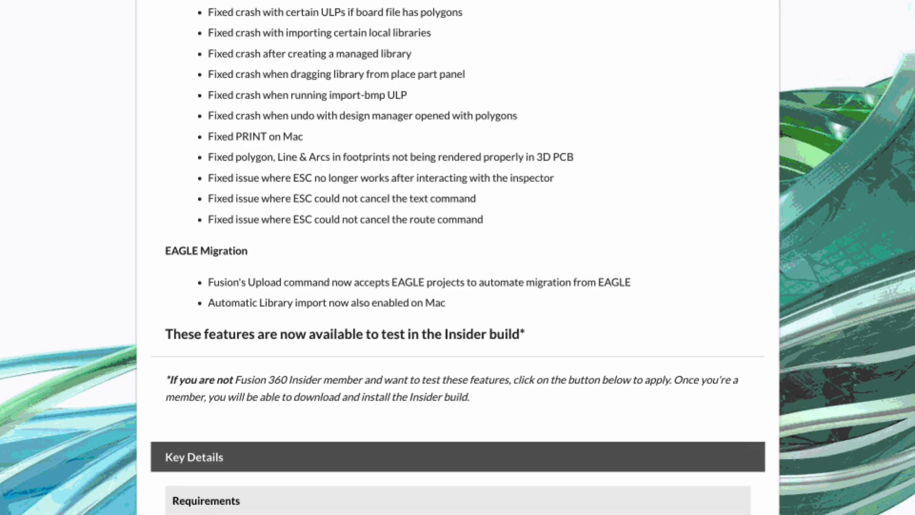